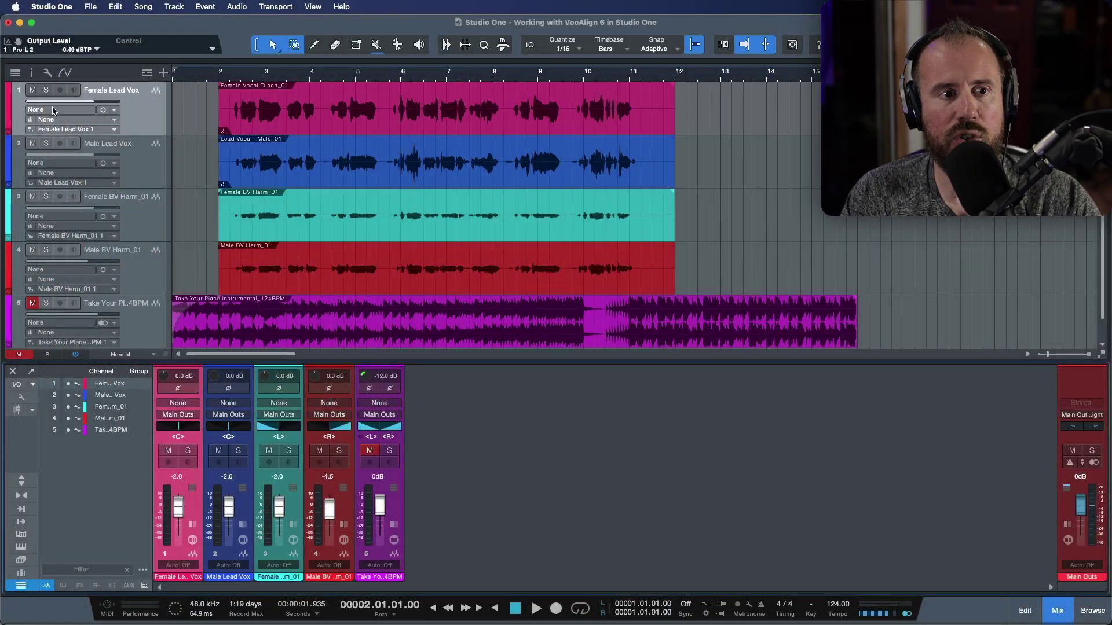
Step: Solo vocal tracks 1–4, play them, then select the Female Vocal Tuned and Lead Vocal - Male events
drag(45, 89, 46, 249)
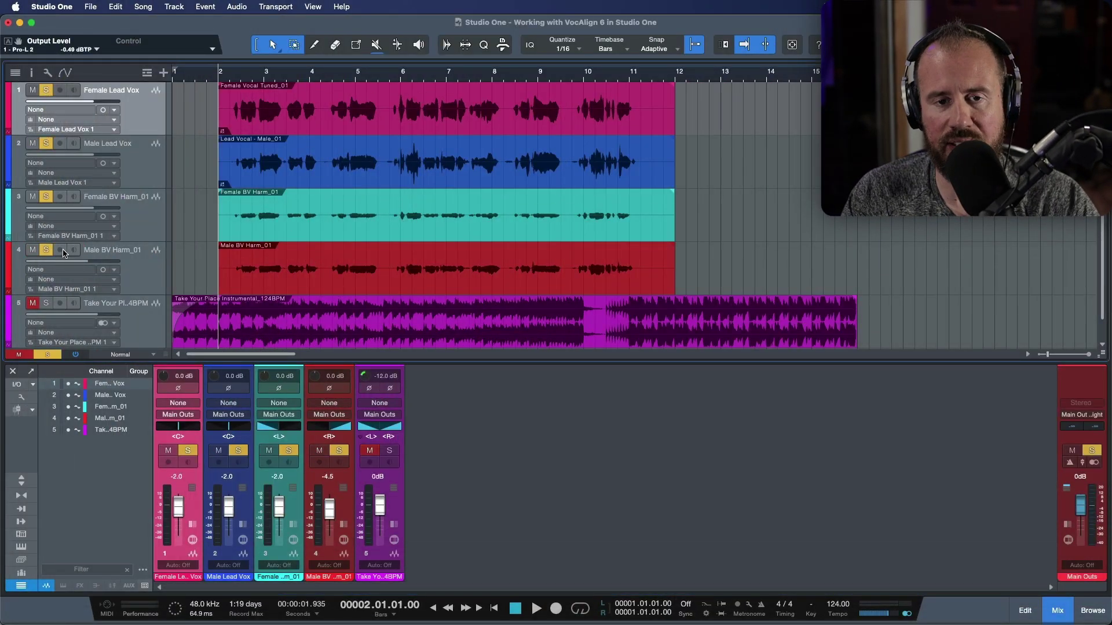
key(space)
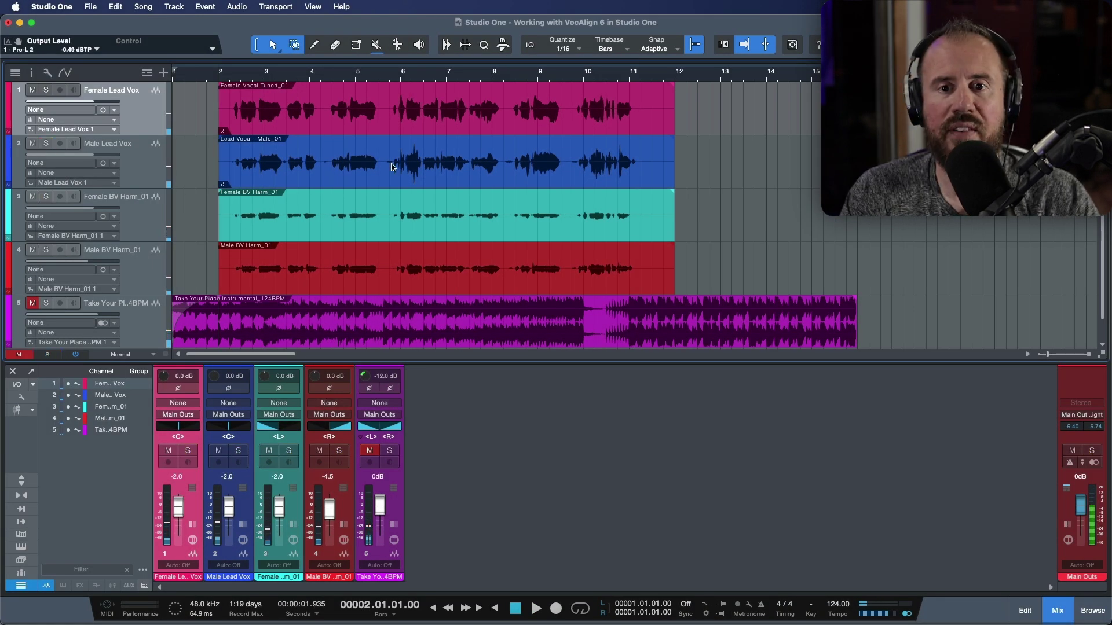
click(602, 128)
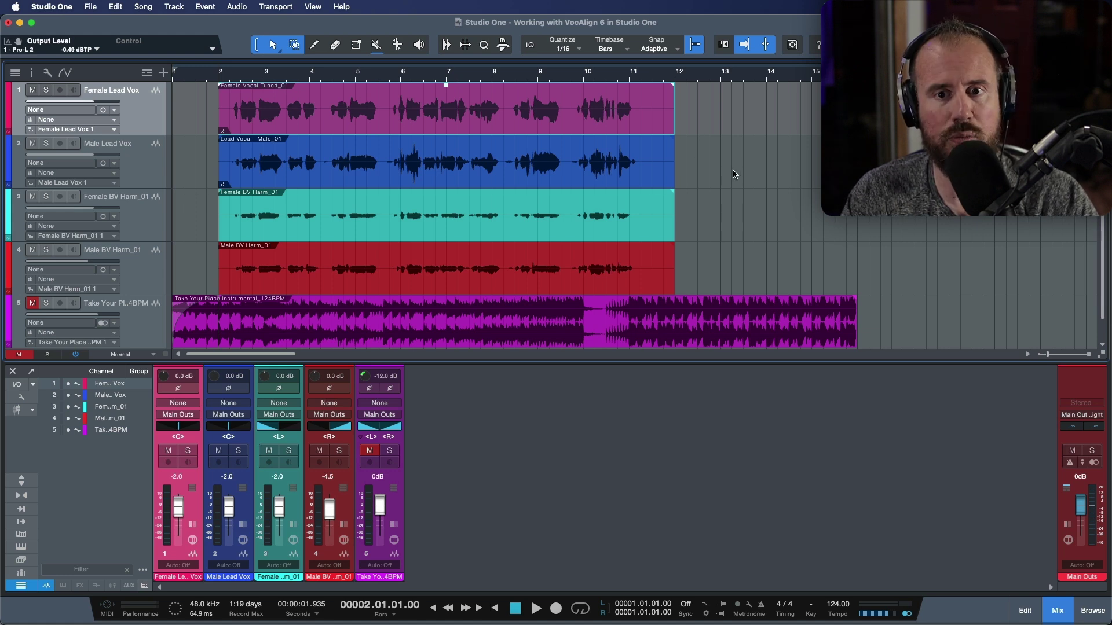
drag(734, 174, 589, 171)
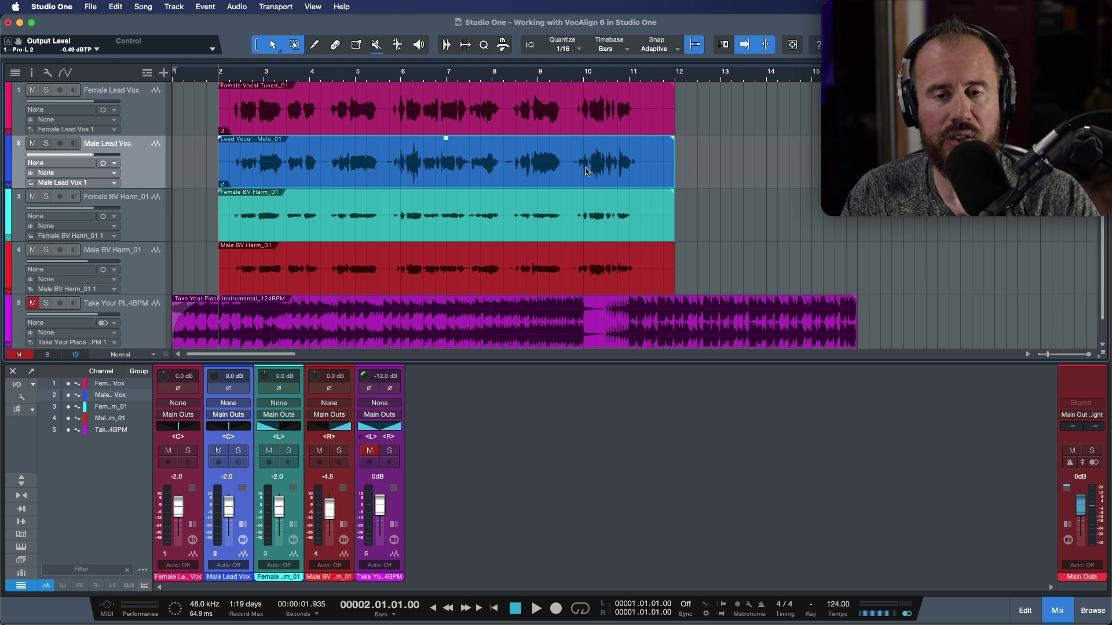
drag(732, 173, 536, 120)
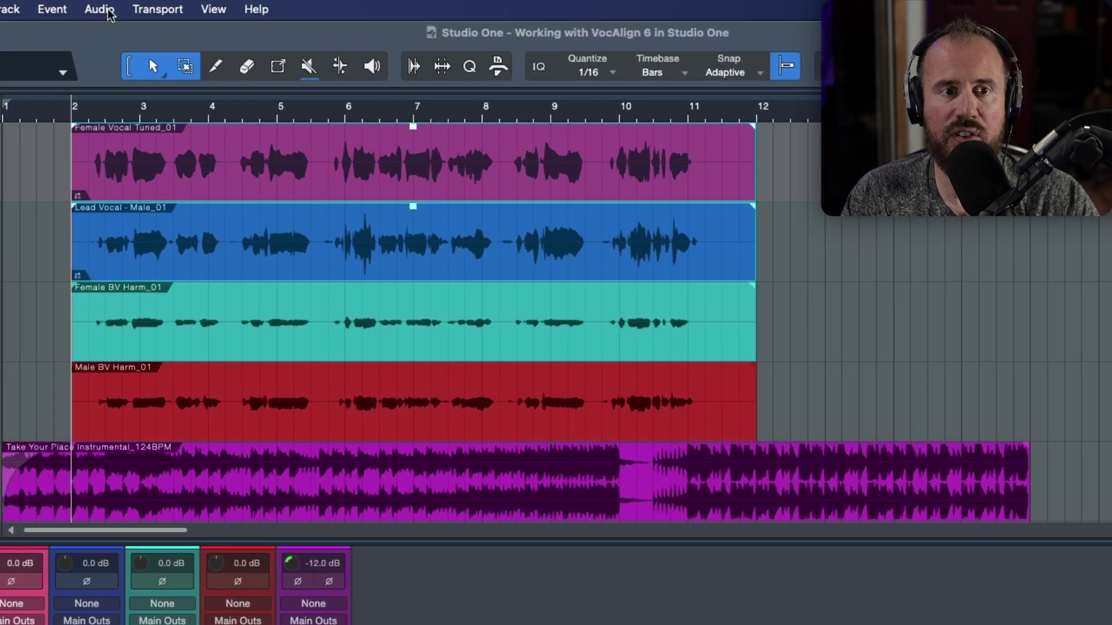
Step: Open the female and male lead events in VocAlign via Audio > Edit with VocAlign
click(219, 7)
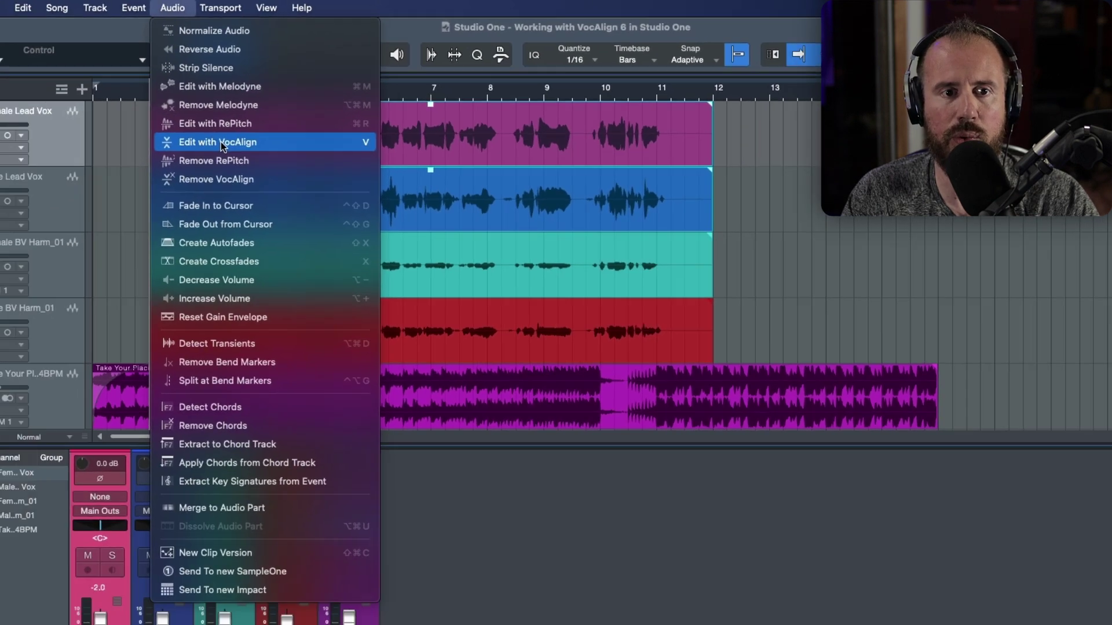
click(153, 172)
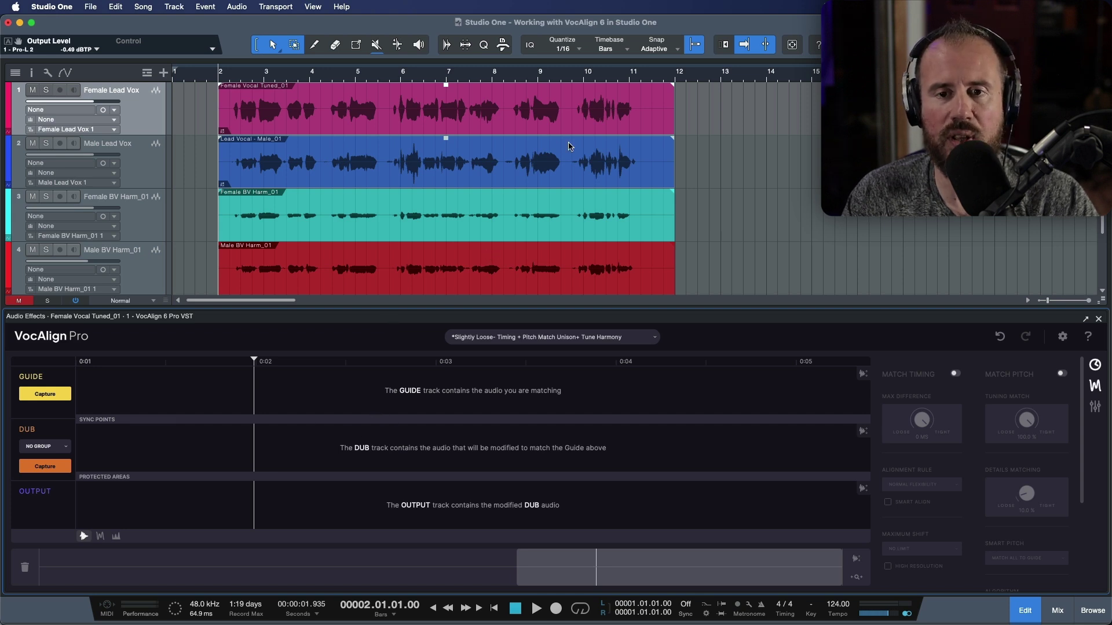
click(699, 118)
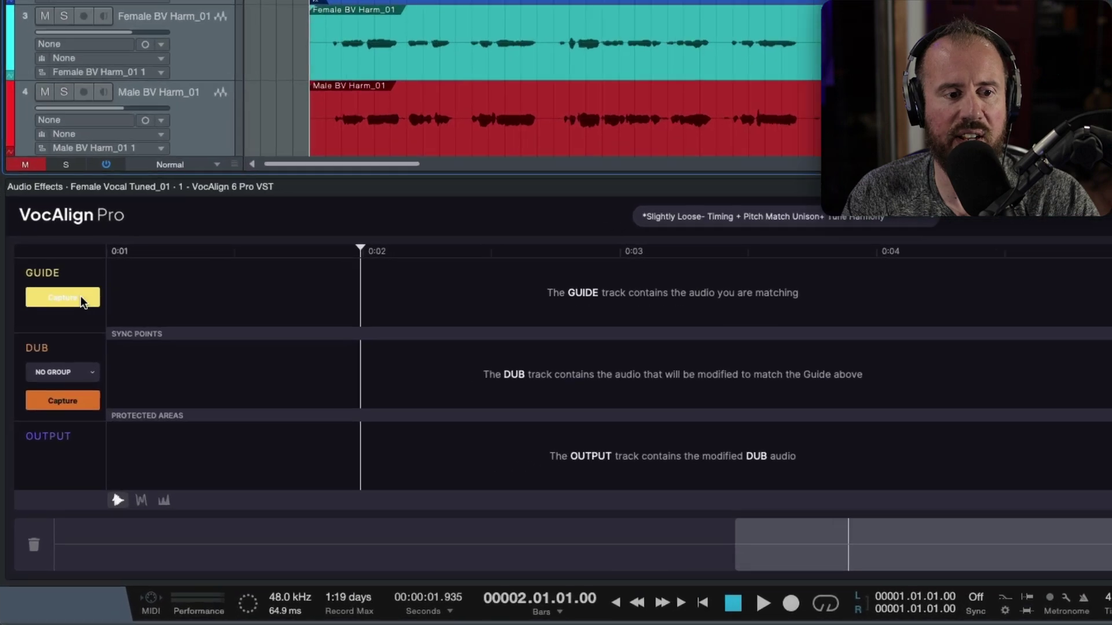
Step: Capture the female lead as the Guide and check the preset list without changing it
click(54, 393)
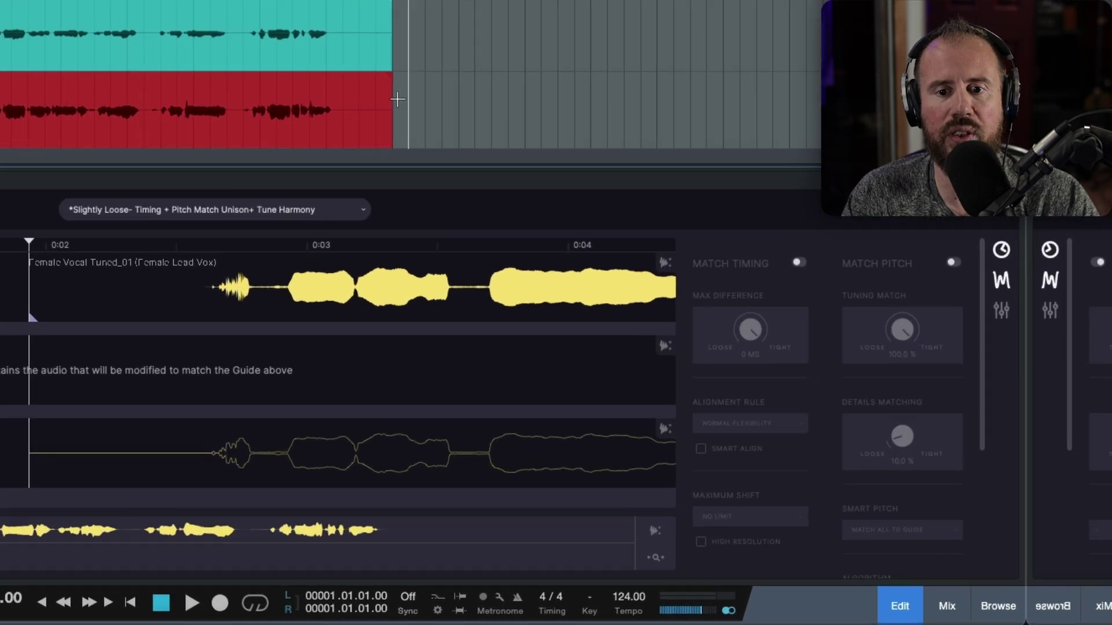
click(655, 337)
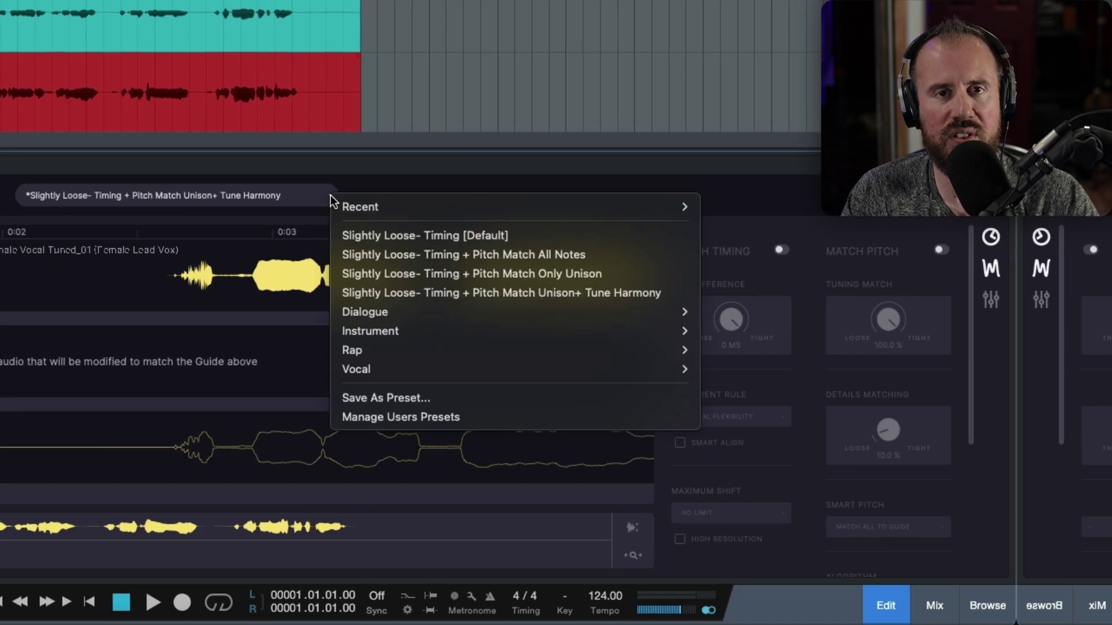
click(399, 170)
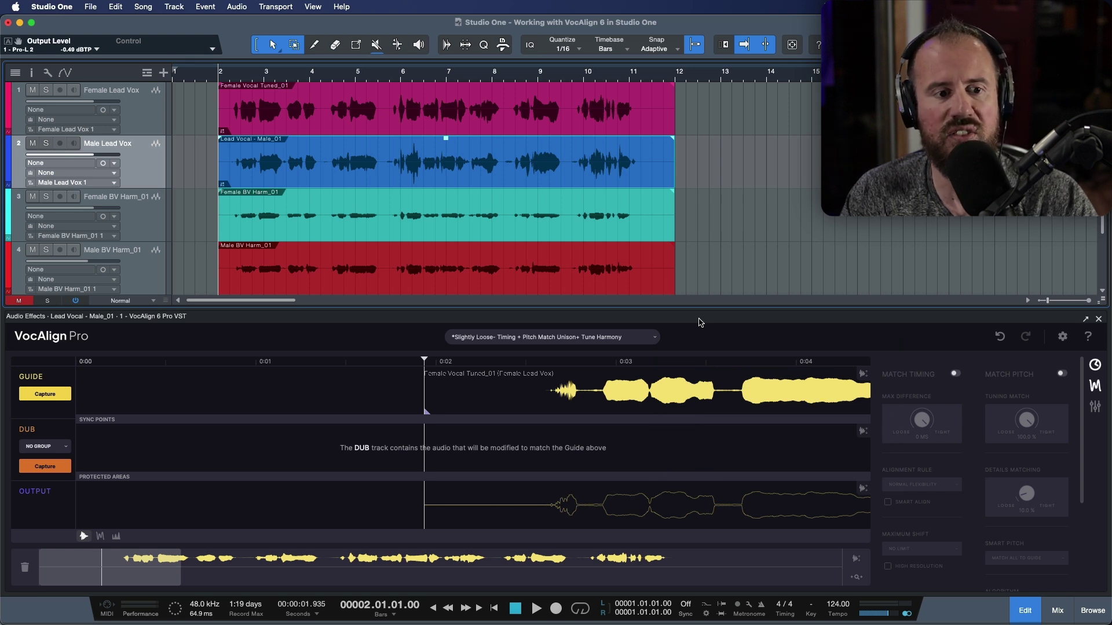
Step: Capture the male lead as the Dub, then solo tracks 1 and 2 and audition the aligned leads
click(42, 467)
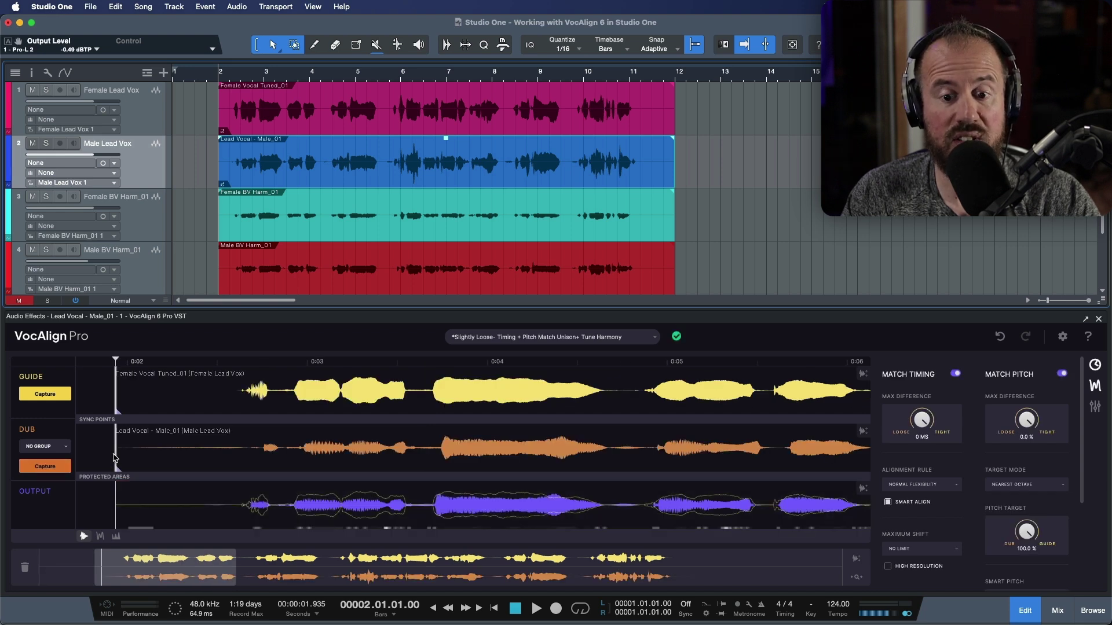
click(46, 90)
click(46, 143)
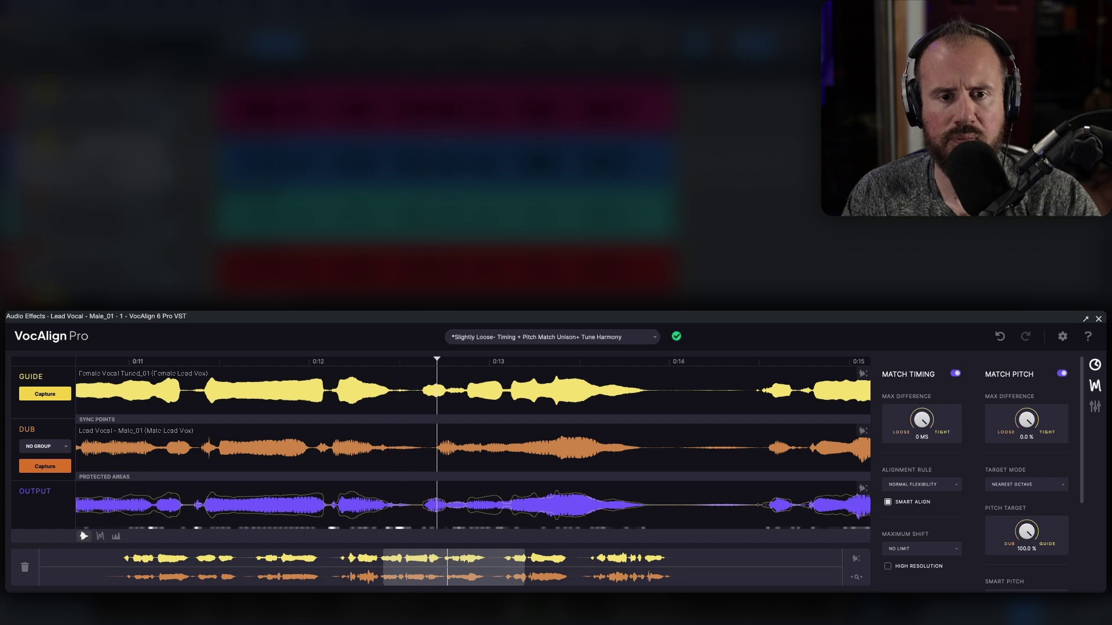
key(space)
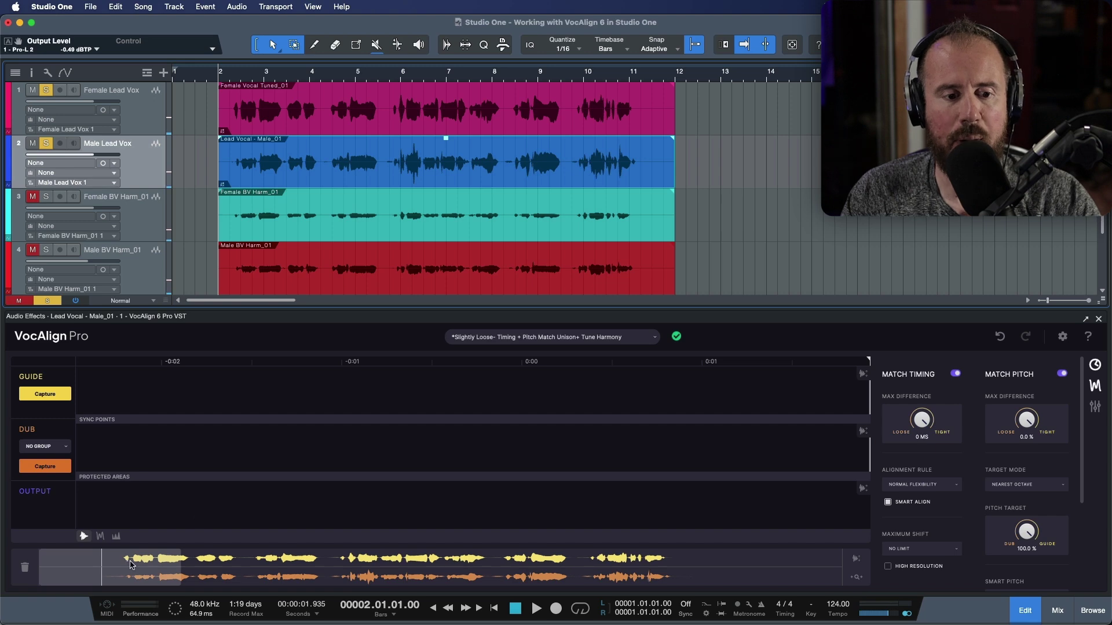
Step: Zoom to the 0:02–0:05 section, show only timing settings, and compare Match Timing off versus on
drag(131, 564, 164, 577)
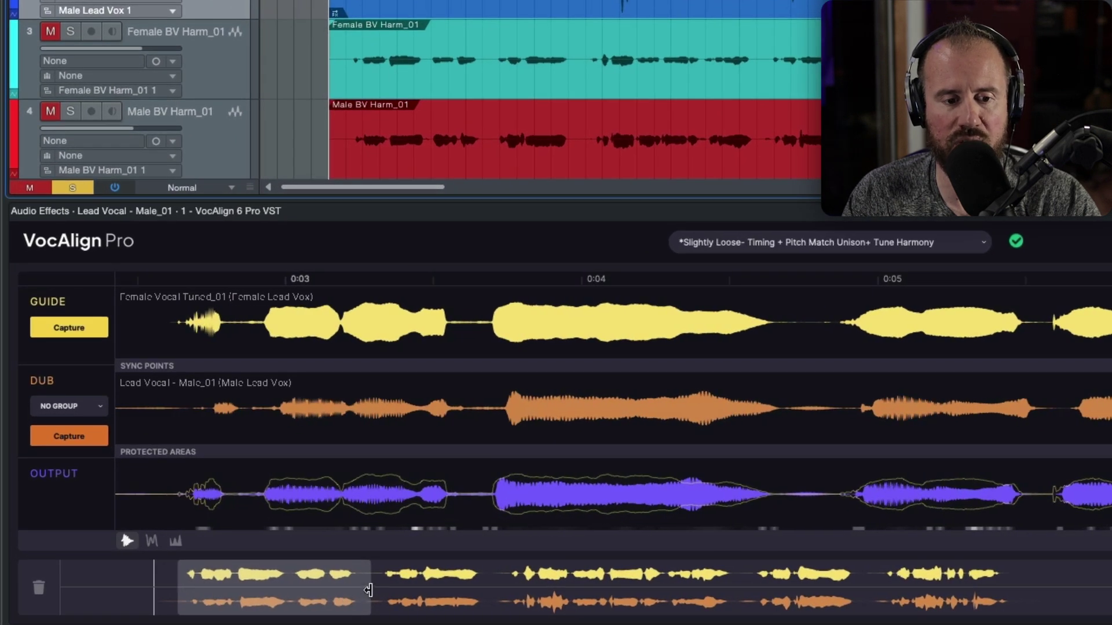
mouse_move(368, 590)
mouse_down()
mouse_move(397, 592)
mouse_move(361, 597)
mouse_up()
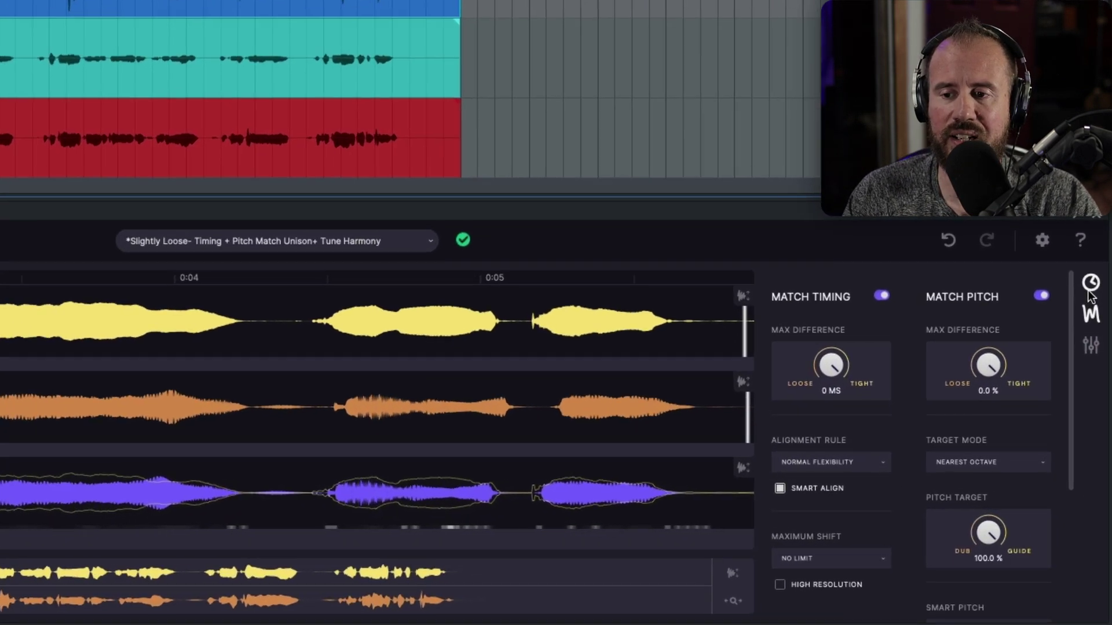
click(1091, 284)
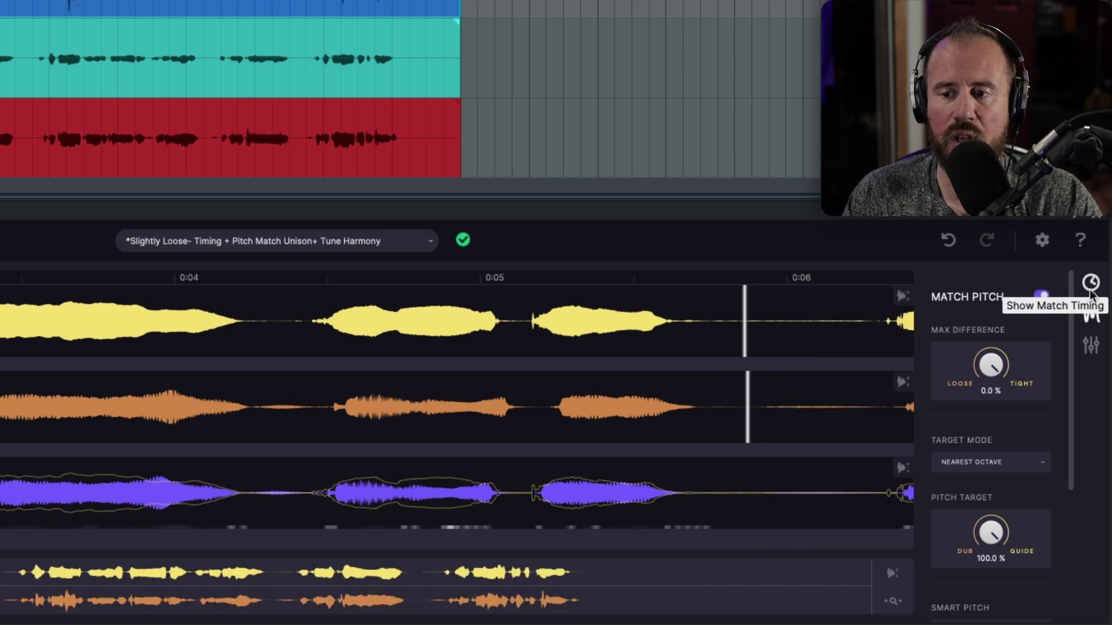
click(1091, 314)
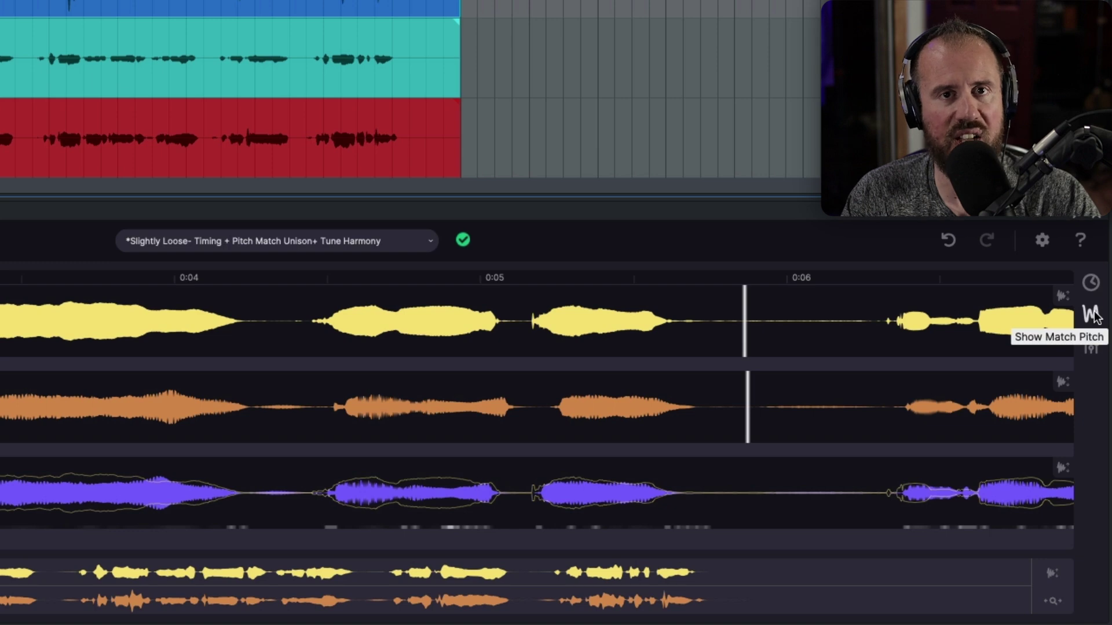
click(1093, 287)
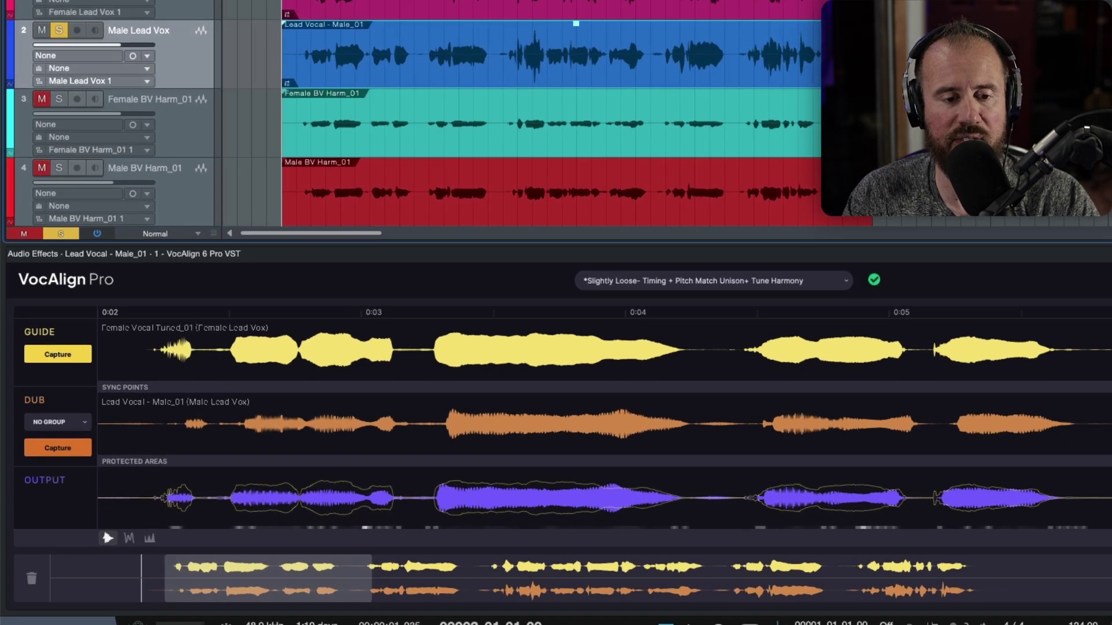
click(1062, 375)
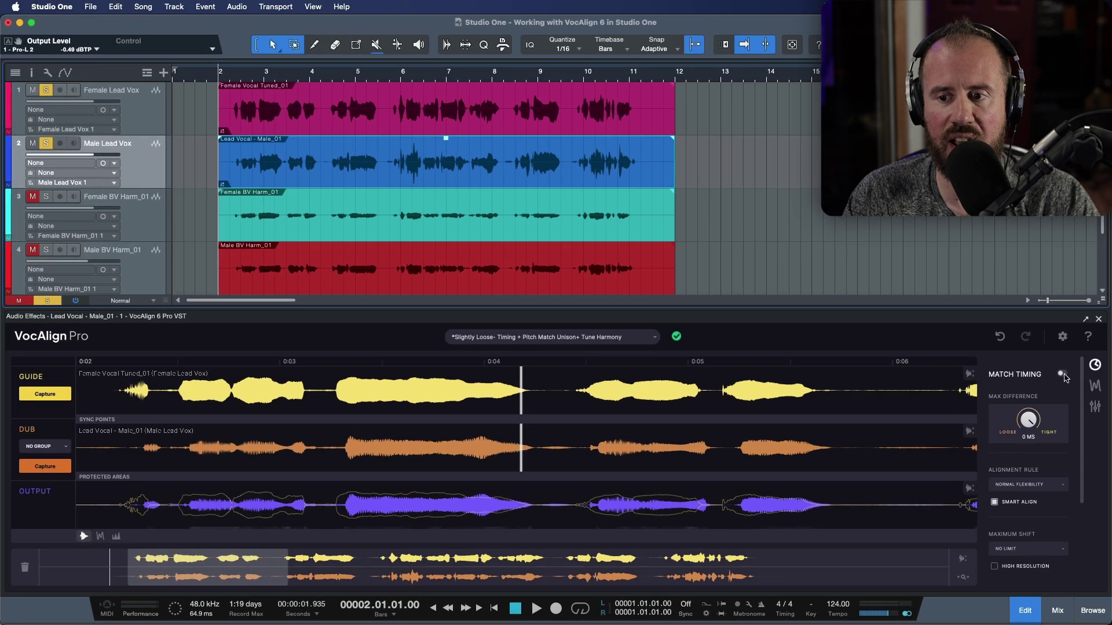
click(1063, 375)
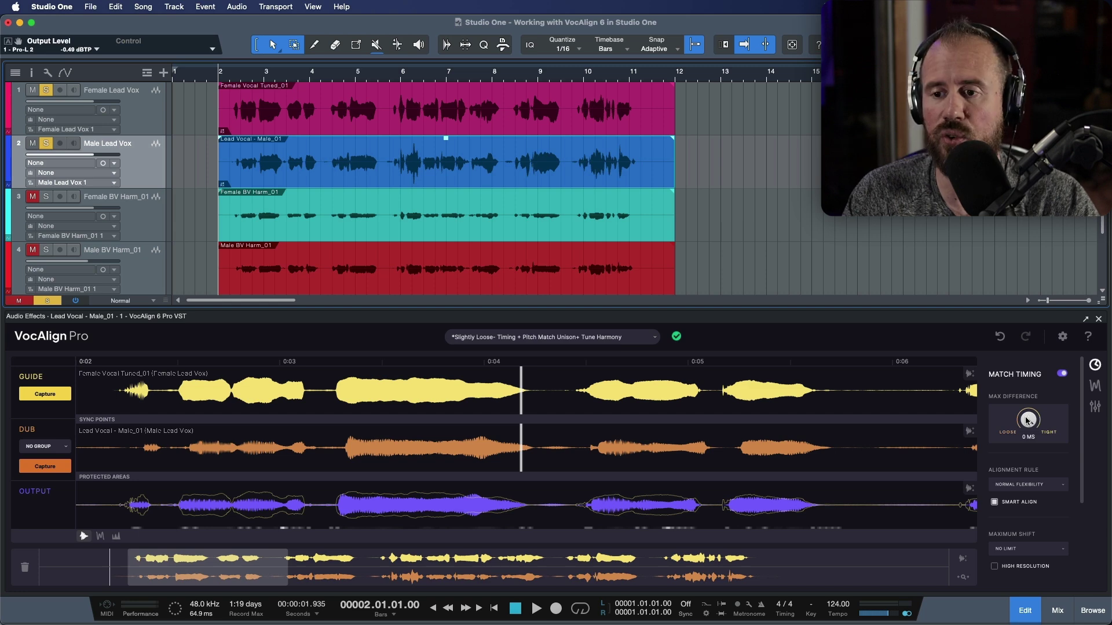
Step: Show the pitch settings and pitch curves, then compare Match Pitch off and on twice, leaving it on
click(1095, 387)
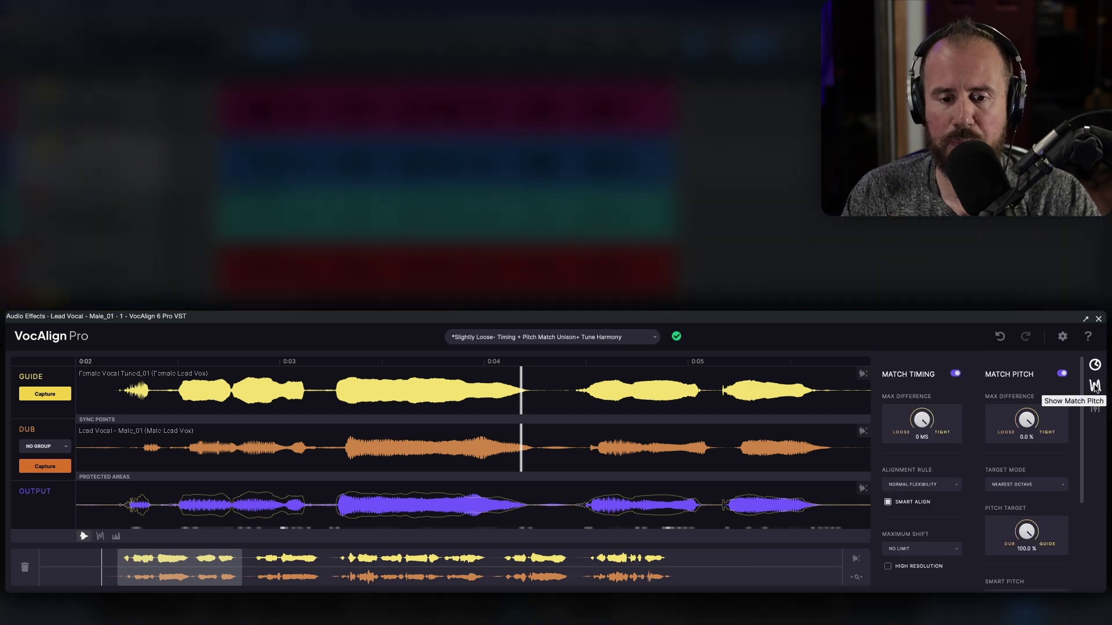
click(100, 536)
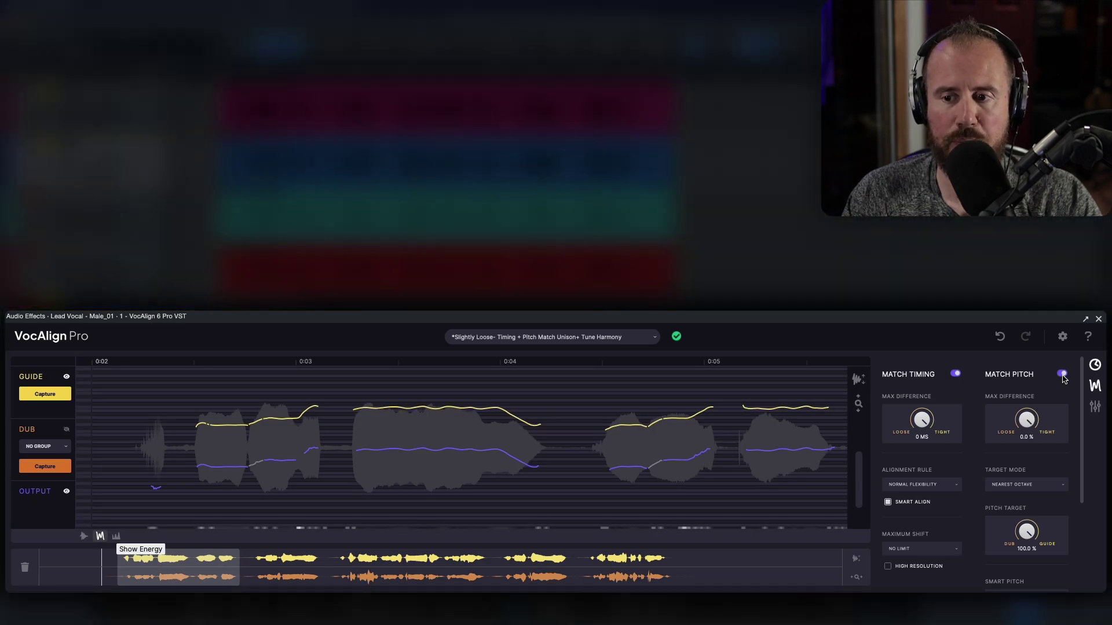
click(1062, 374)
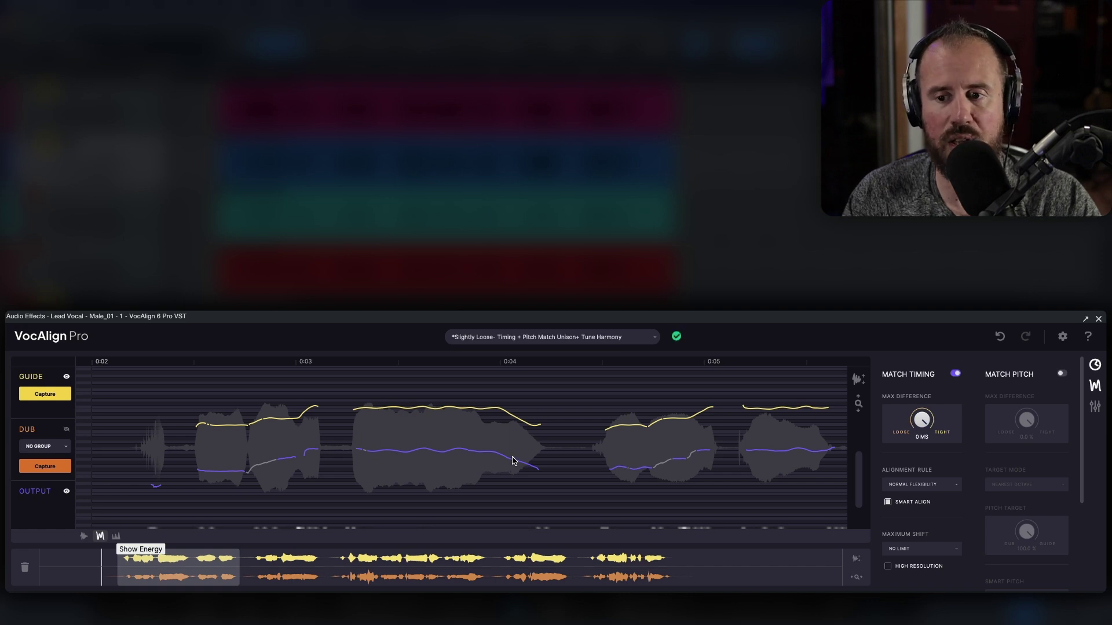
click(1062, 374)
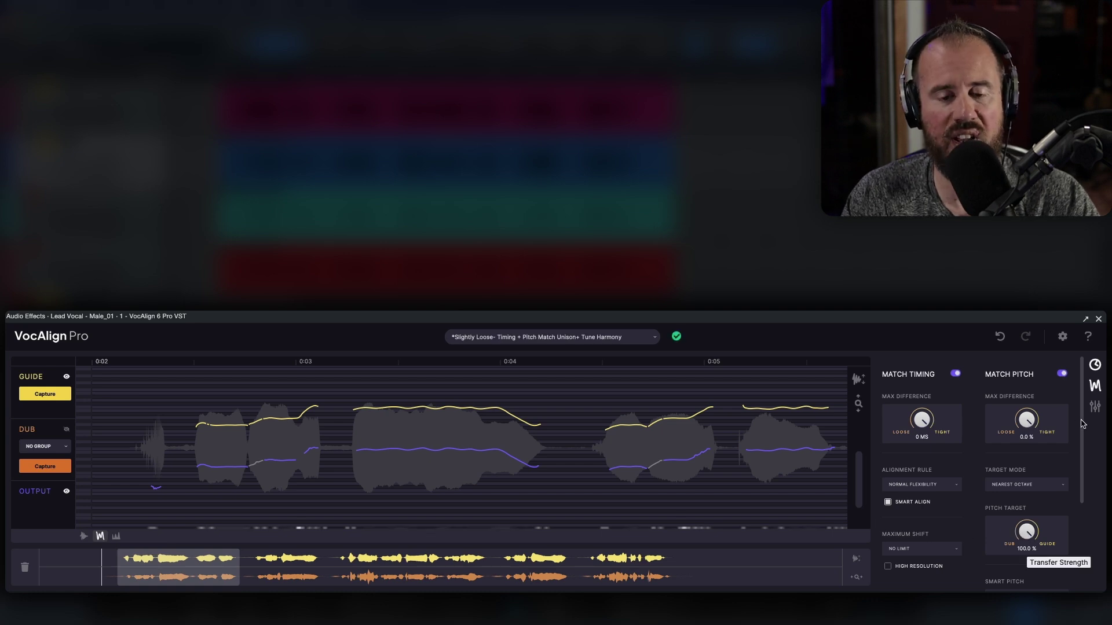
click(1062, 374)
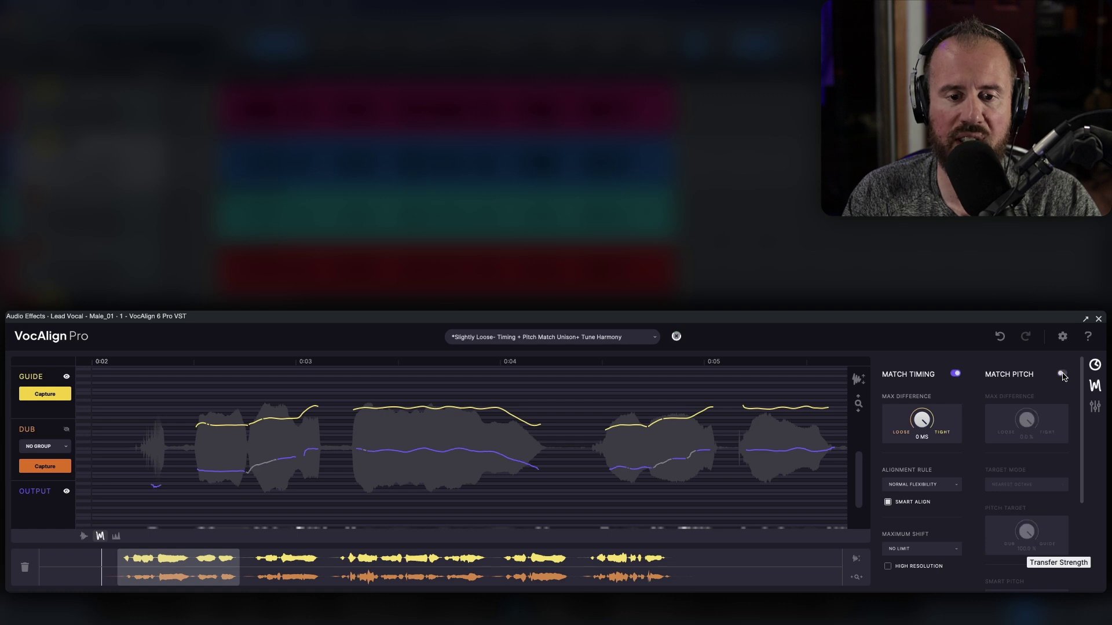
click(1062, 374)
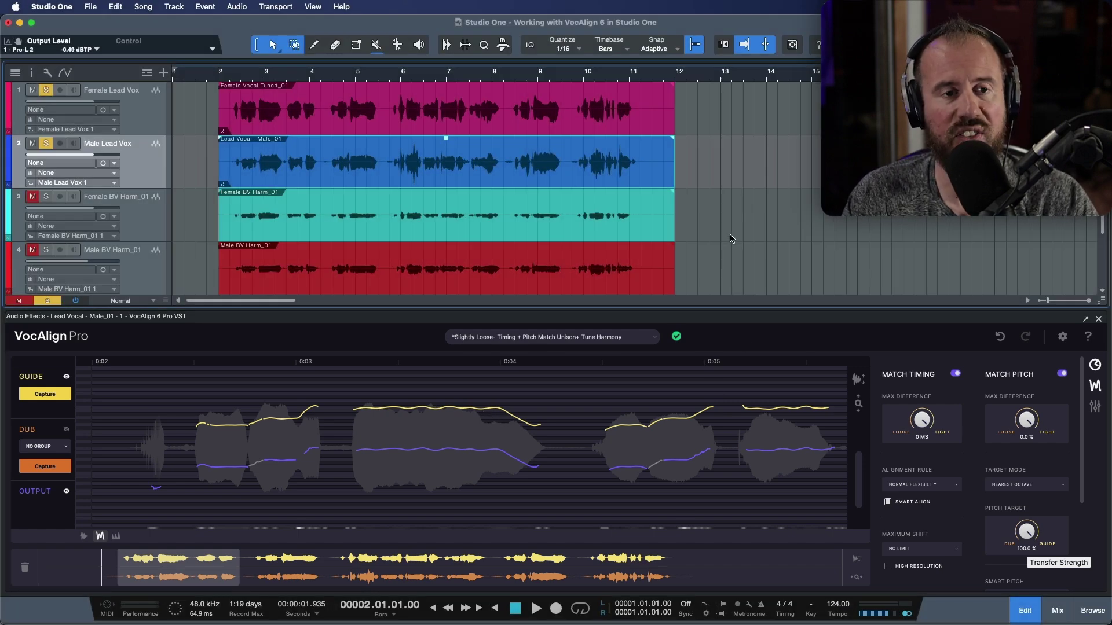
Step: Unsolo the leads, select the Female BV and Male BV harmony events, and open them in VocAlign
key(shift+s)
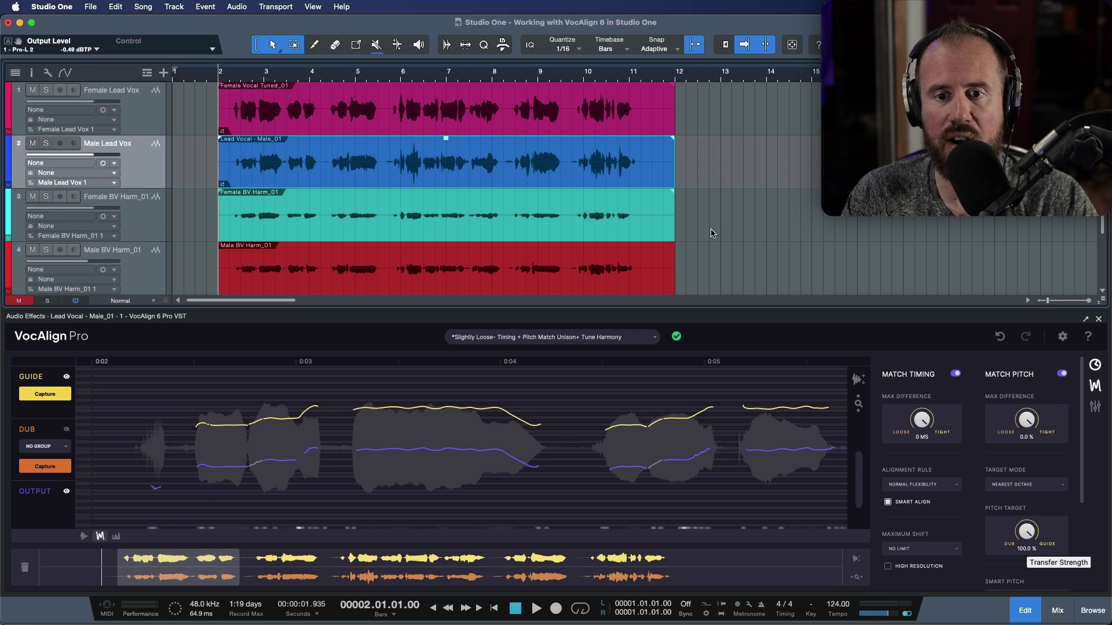
drag(708, 227, 513, 249)
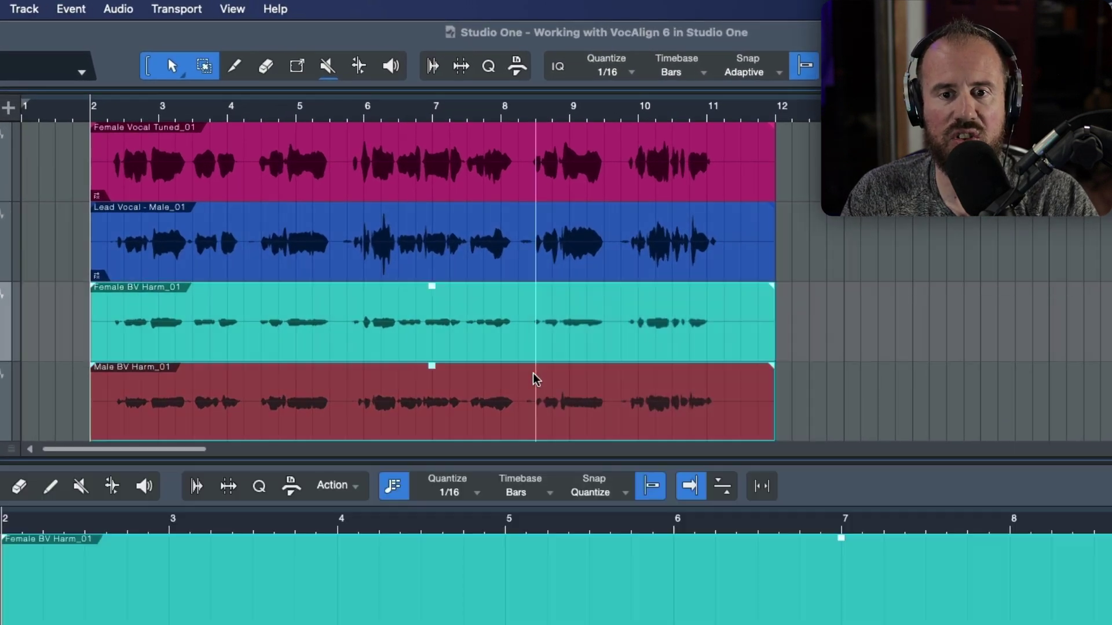
click(117, 10)
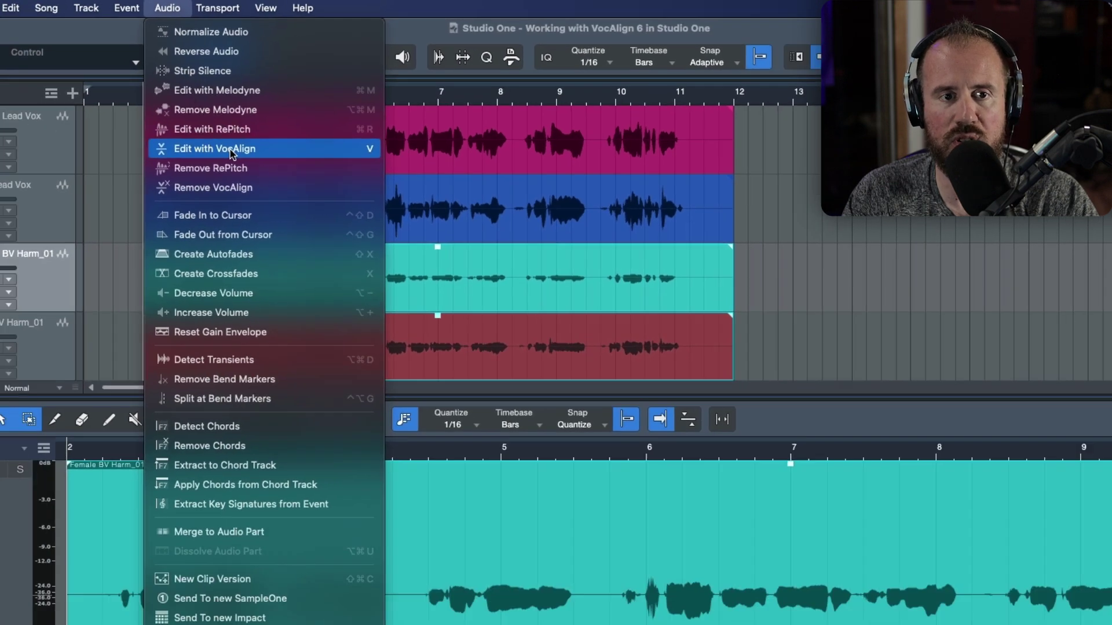
click(174, 172)
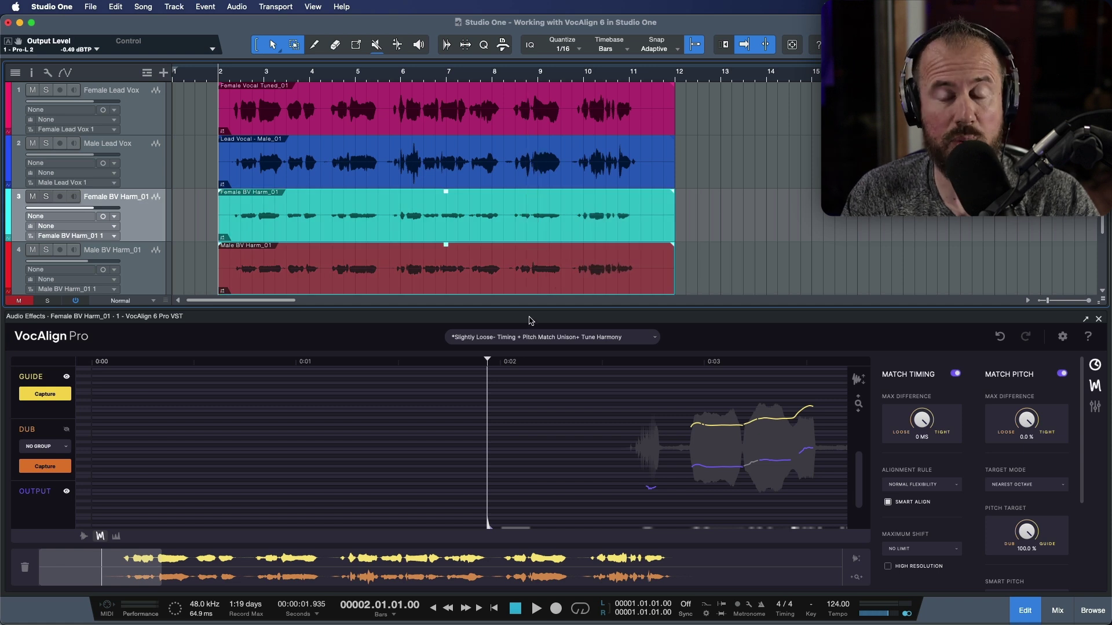
scroll(465, 422, right, 5)
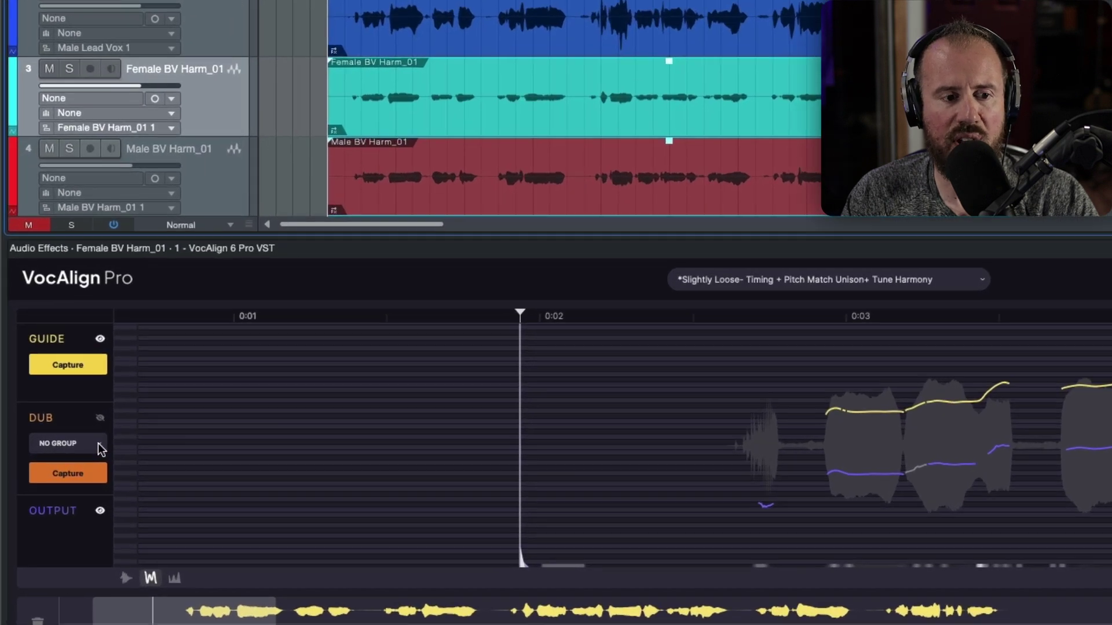
Step: Capture both harmony dubs into a new Group 1 and show guide, dub and output as energy lanes
click(65, 446)
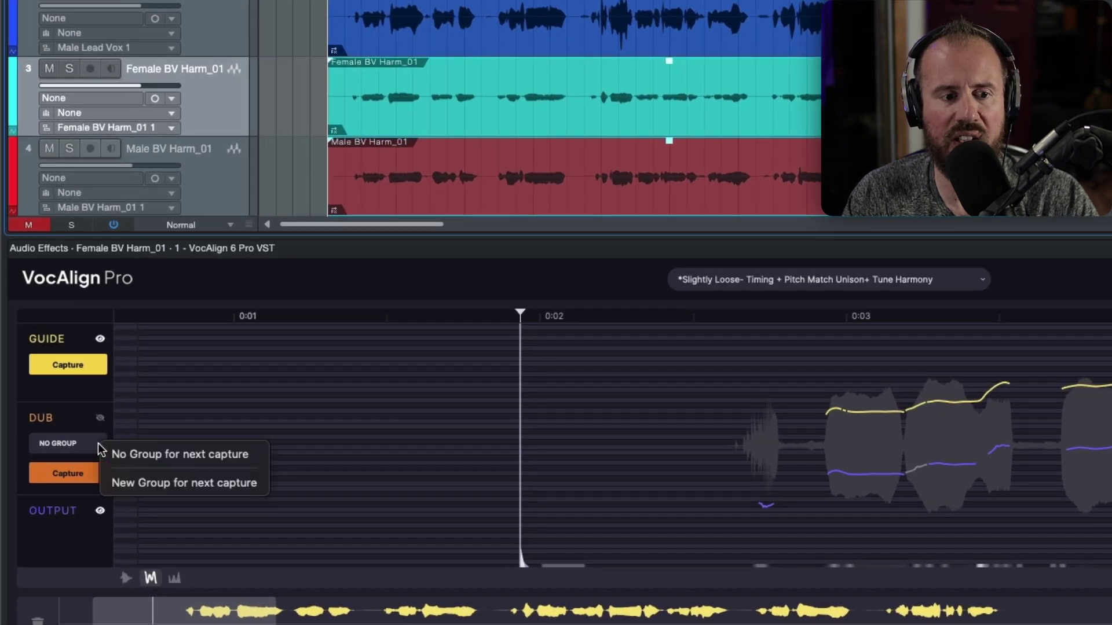
click(157, 483)
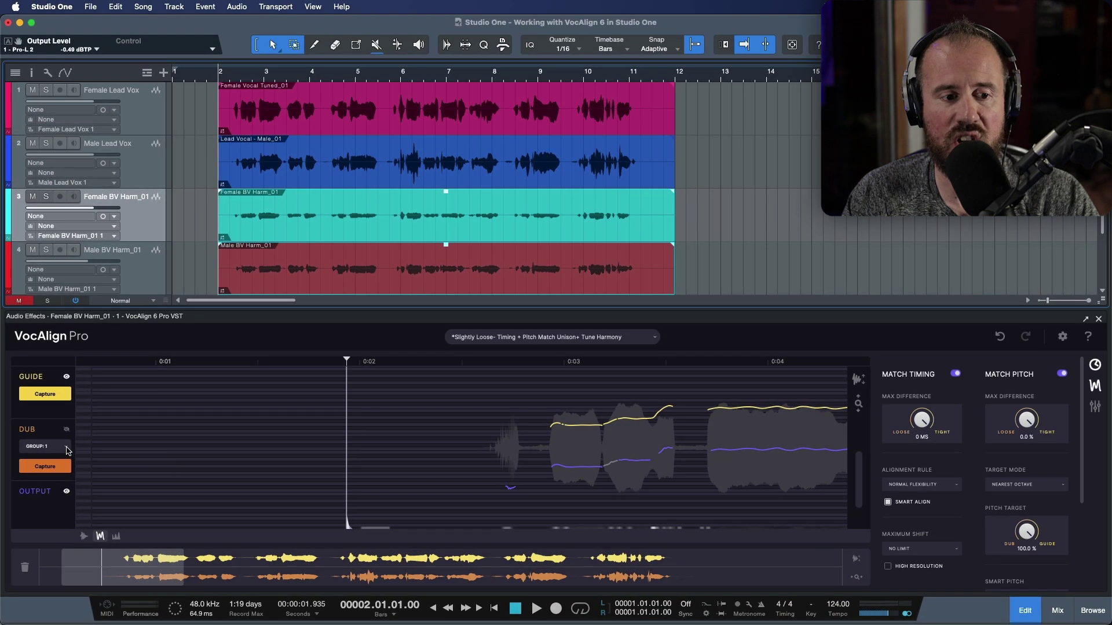
click(56, 468)
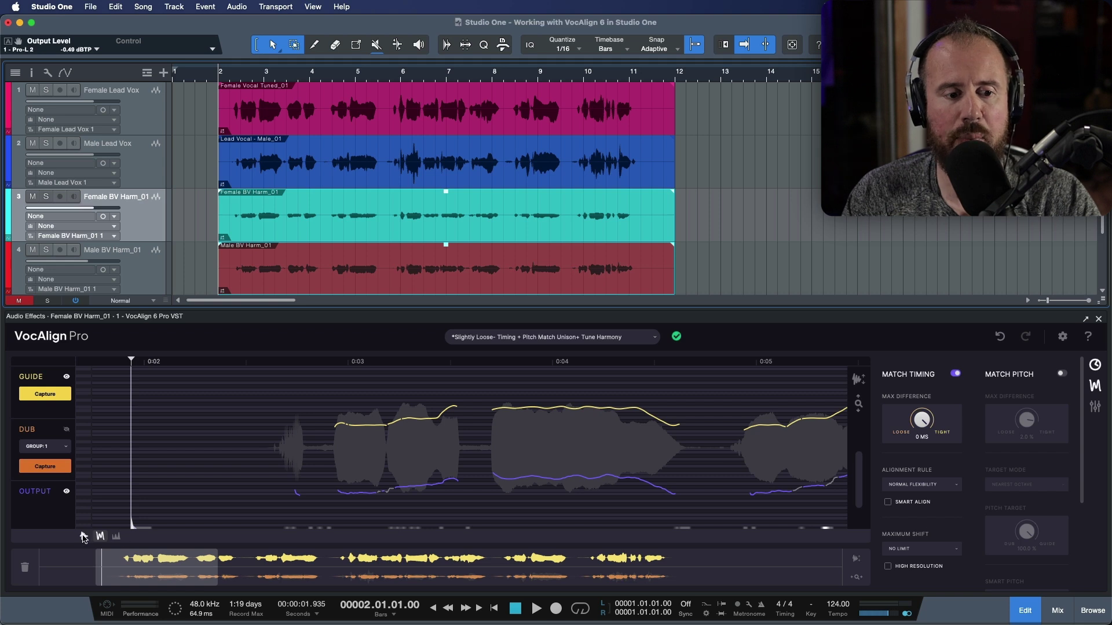
click(83, 536)
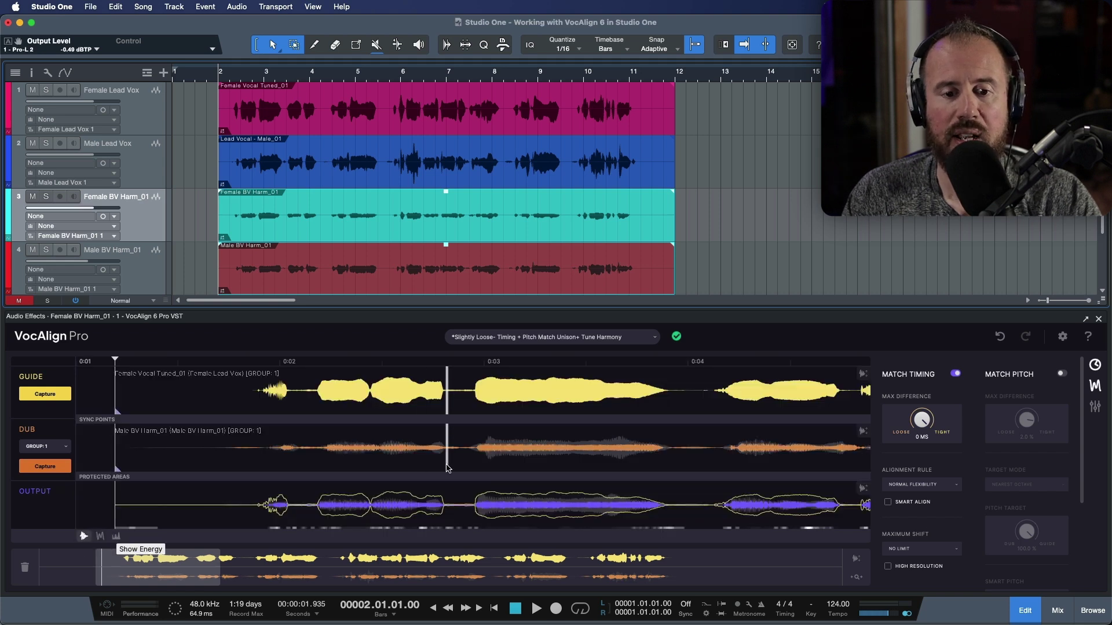
Step: Check each dub via Select Audio, Female BV Harm_01 then Male BV Harm_01, and select track 4
right_click(448, 468)
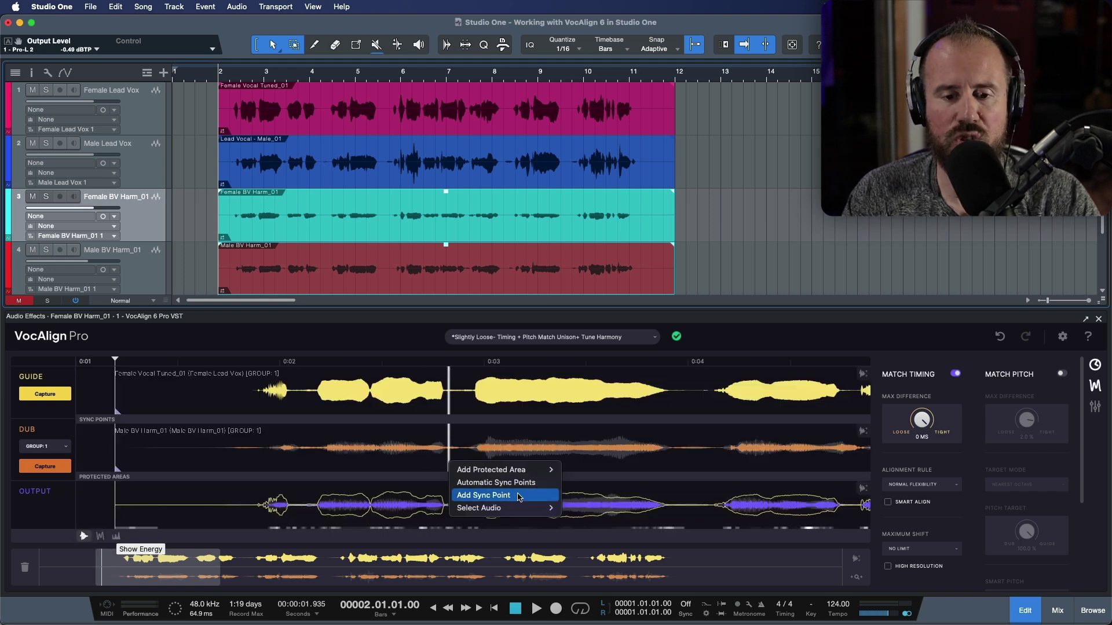
mouse_move(498, 508)
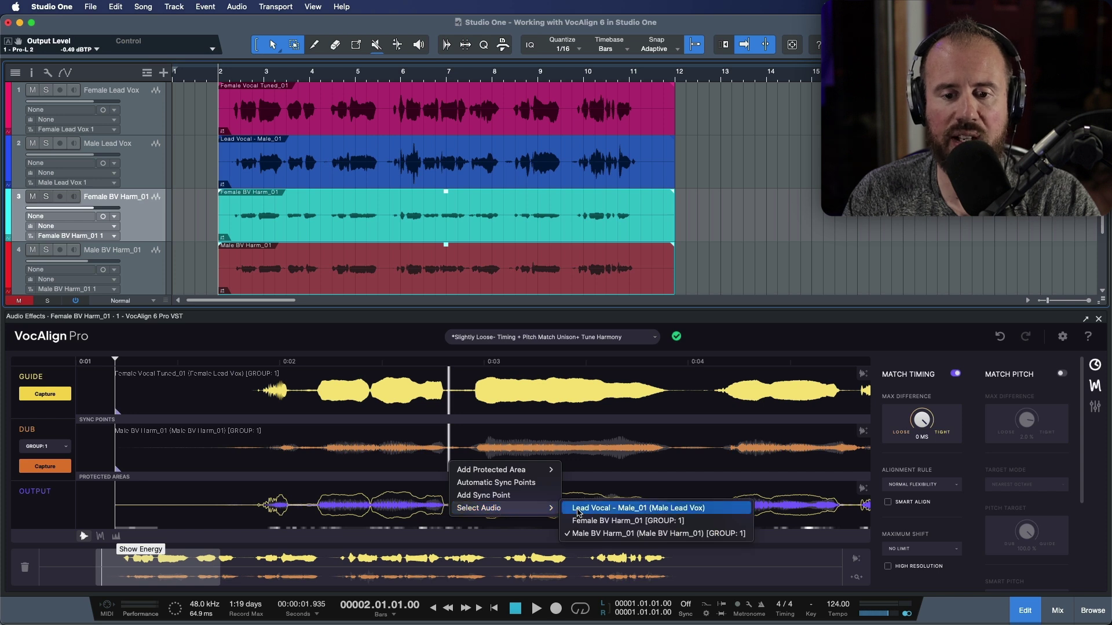
click(585, 521)
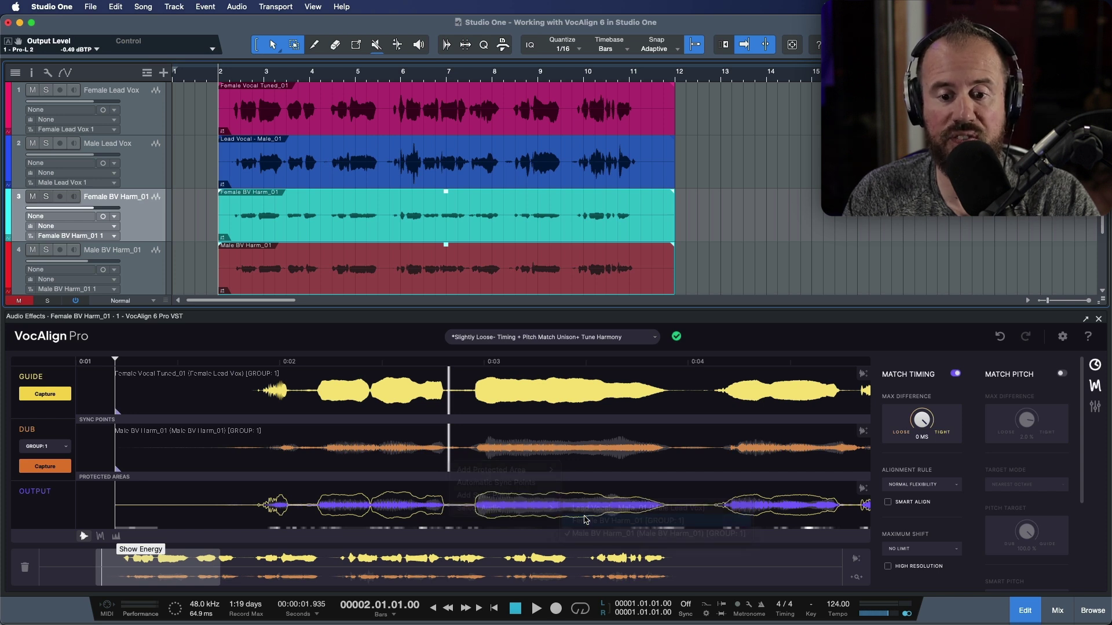
right_click(549, 462)
mouse_move(579, 505)
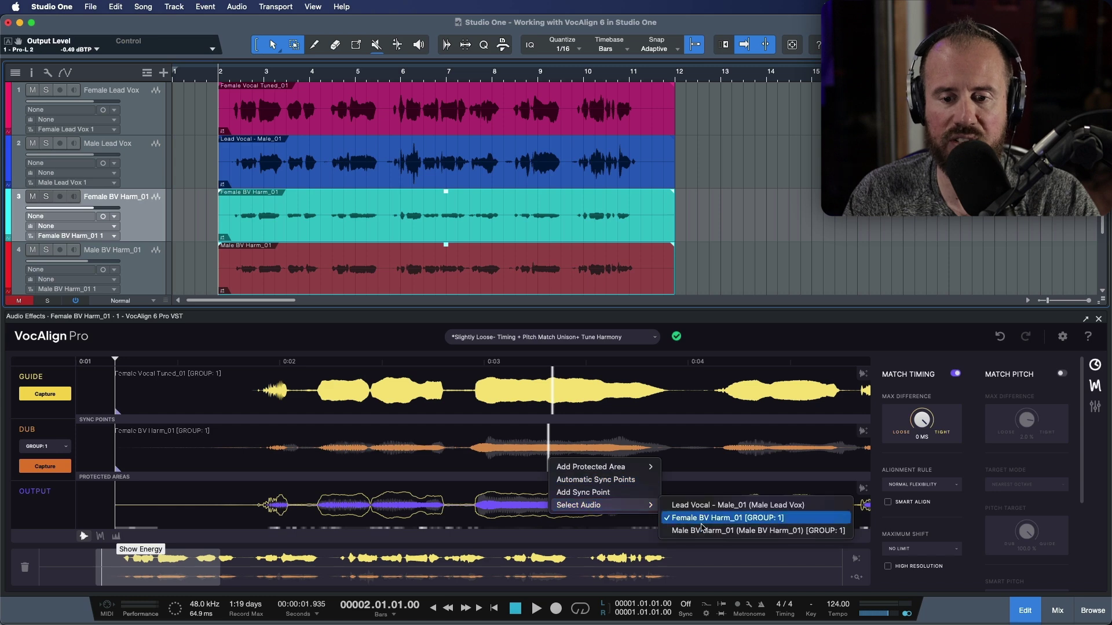
click(696, 528)
click(486, 266)
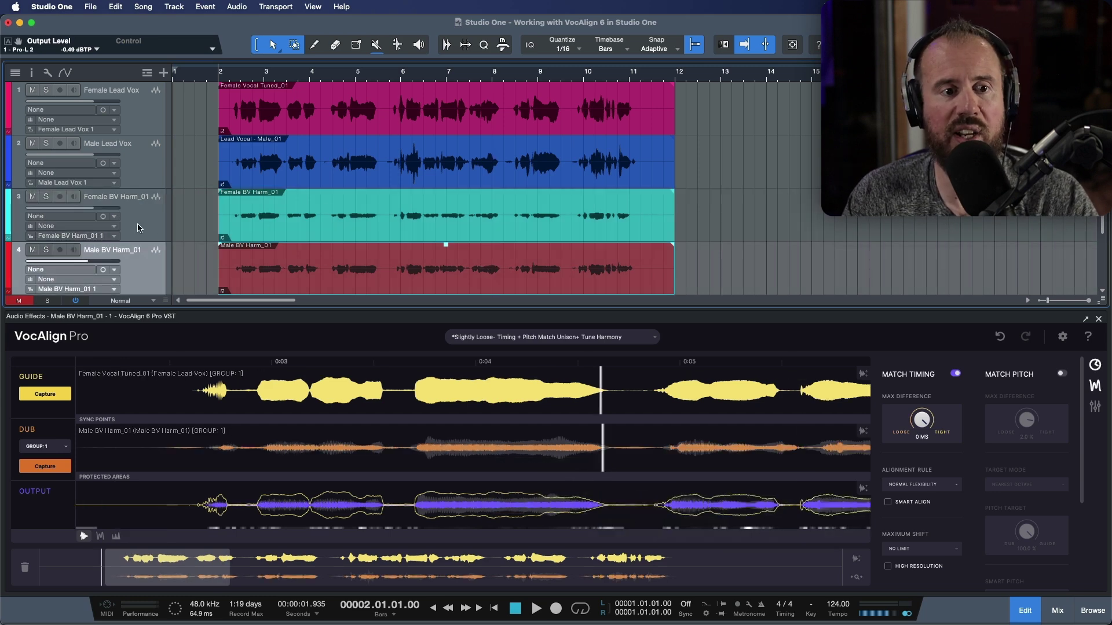
Step: Inspect the Female BV Harm_01 and Male BV Harm_01 alignments, then bring up the VocAlign preset list
click(144, 241)
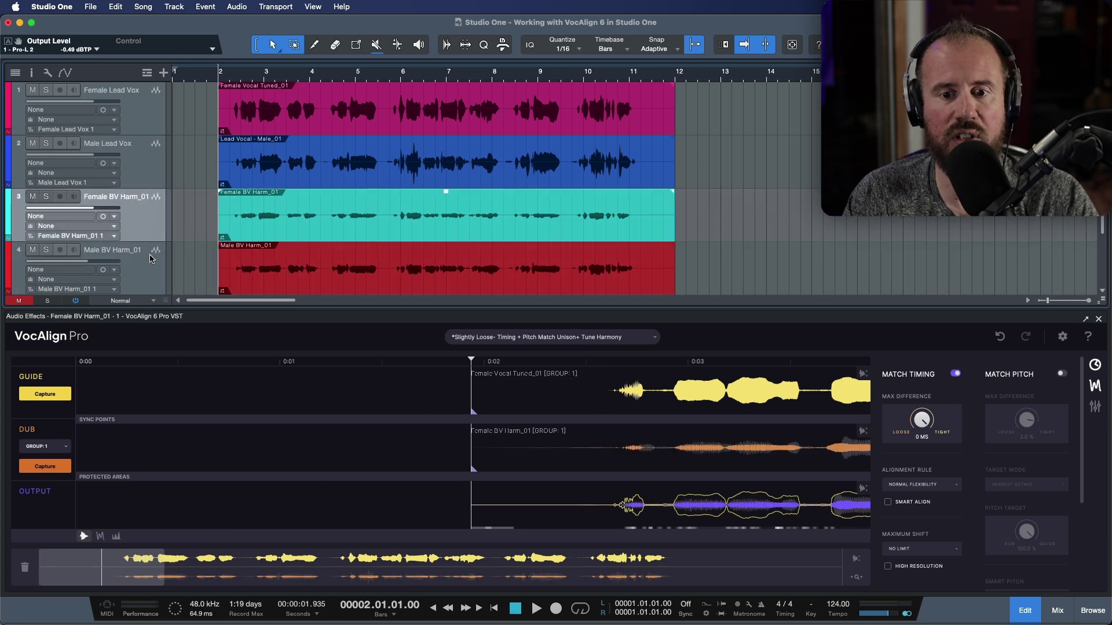
click(151, 272)
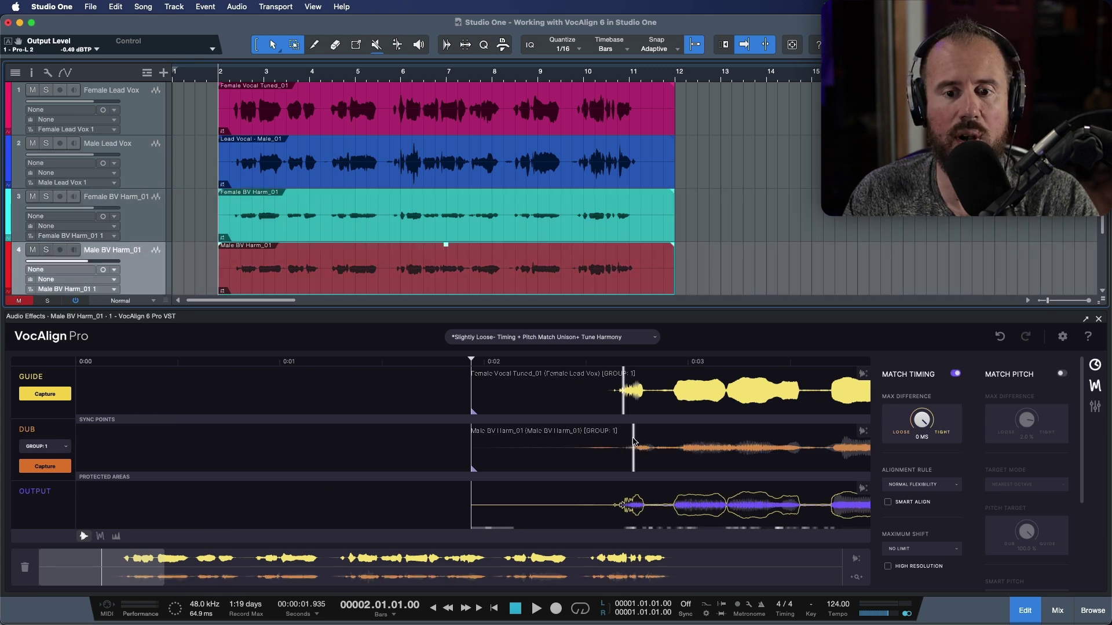
scroll(625, 435, right, 5)
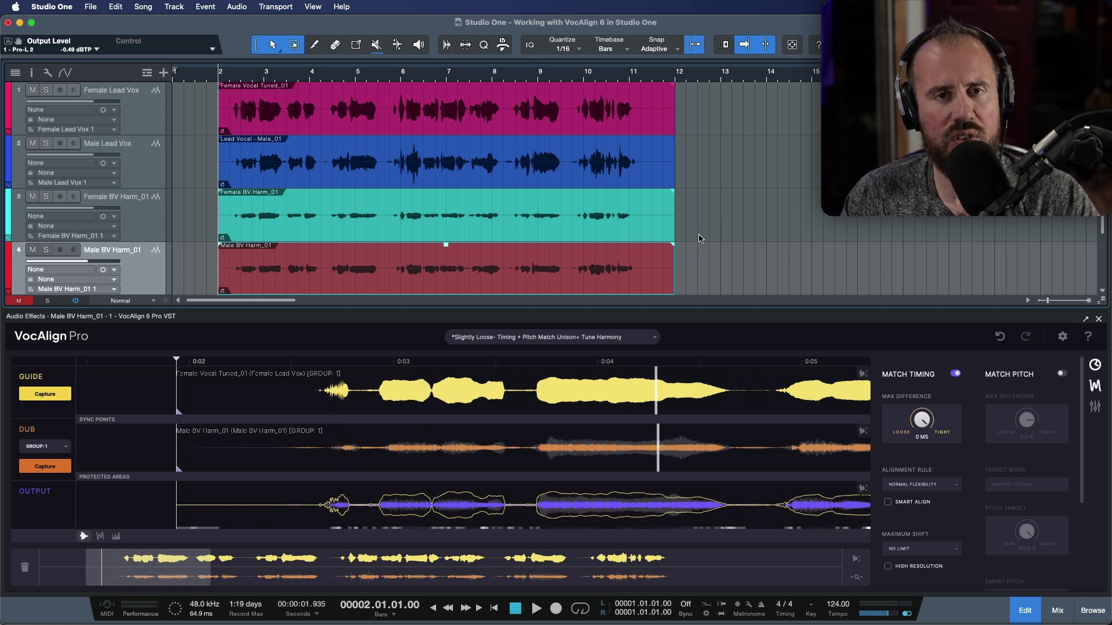
click(657, 341)
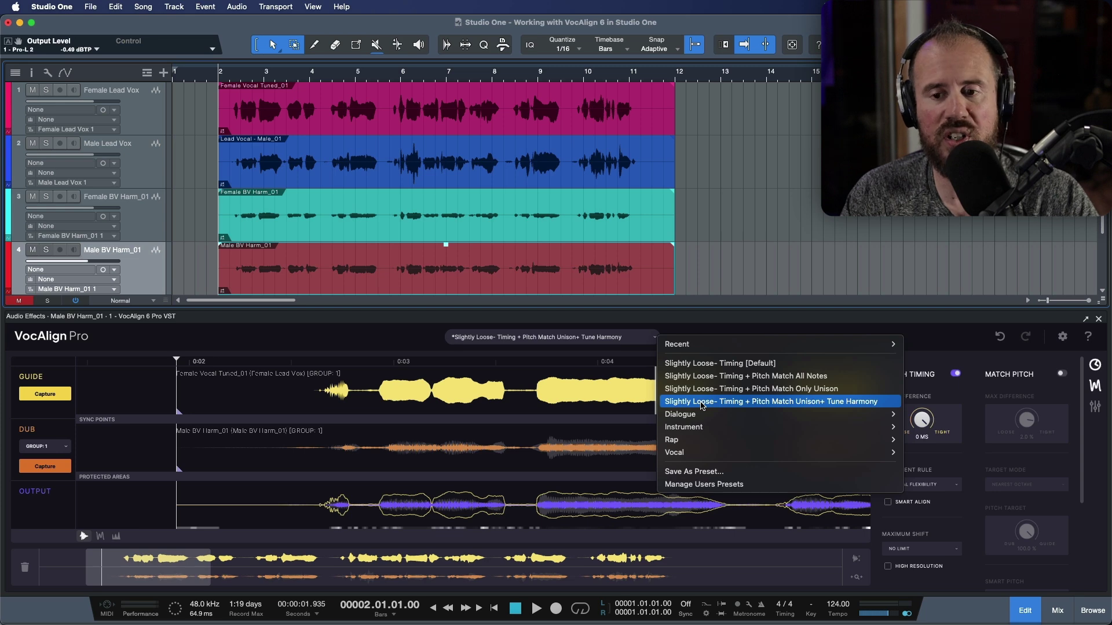
Step: Load the 'Pitch Match Unison+ Tune Harmony' preset, keeping Smart Pitch on Match Unison & Tune Non-Unison
click(701, 404)
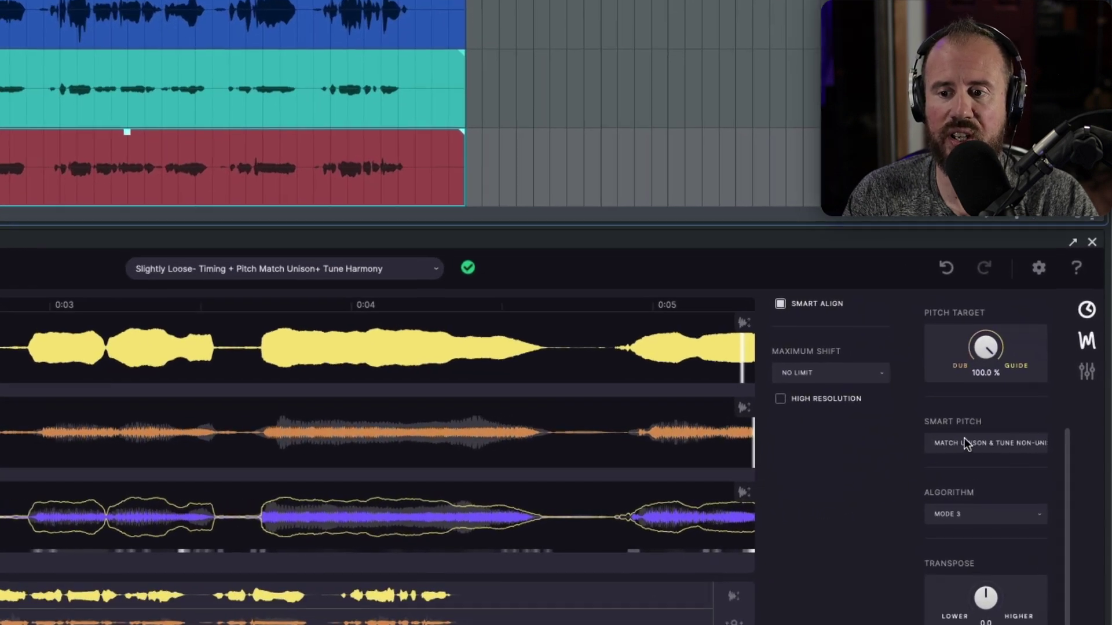
click(972, 445)
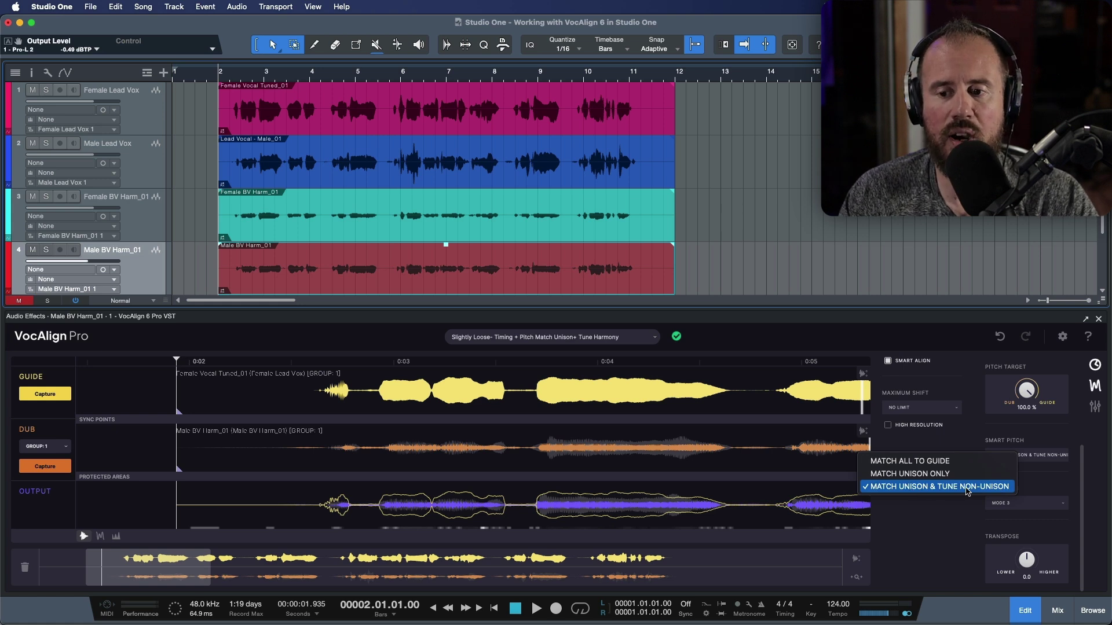
click(967, 489)
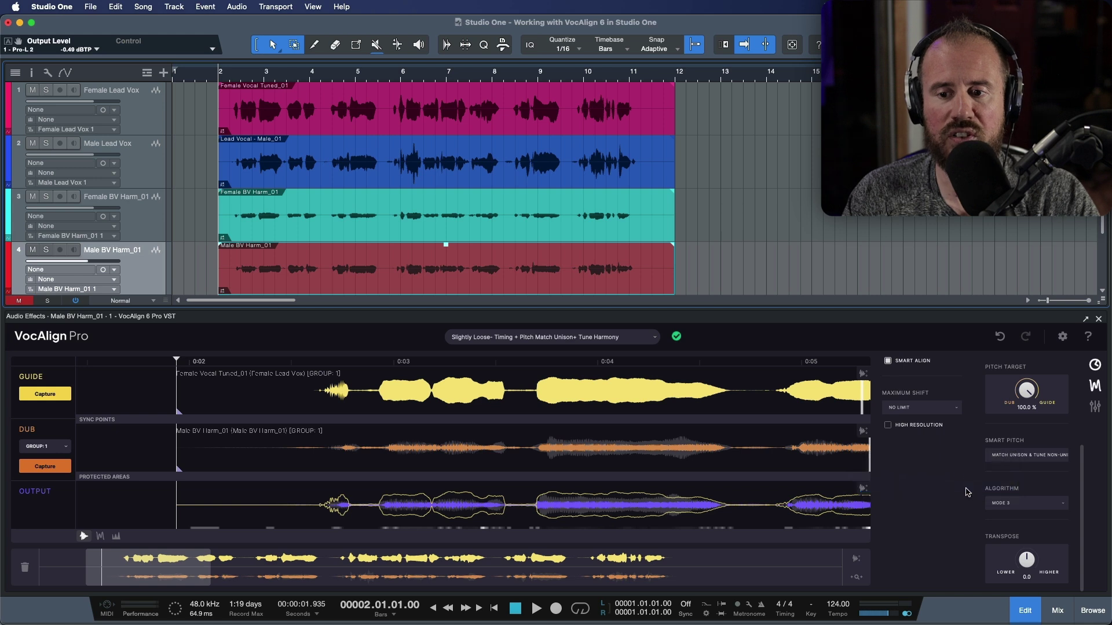
scroll(956, 472, up, 5)
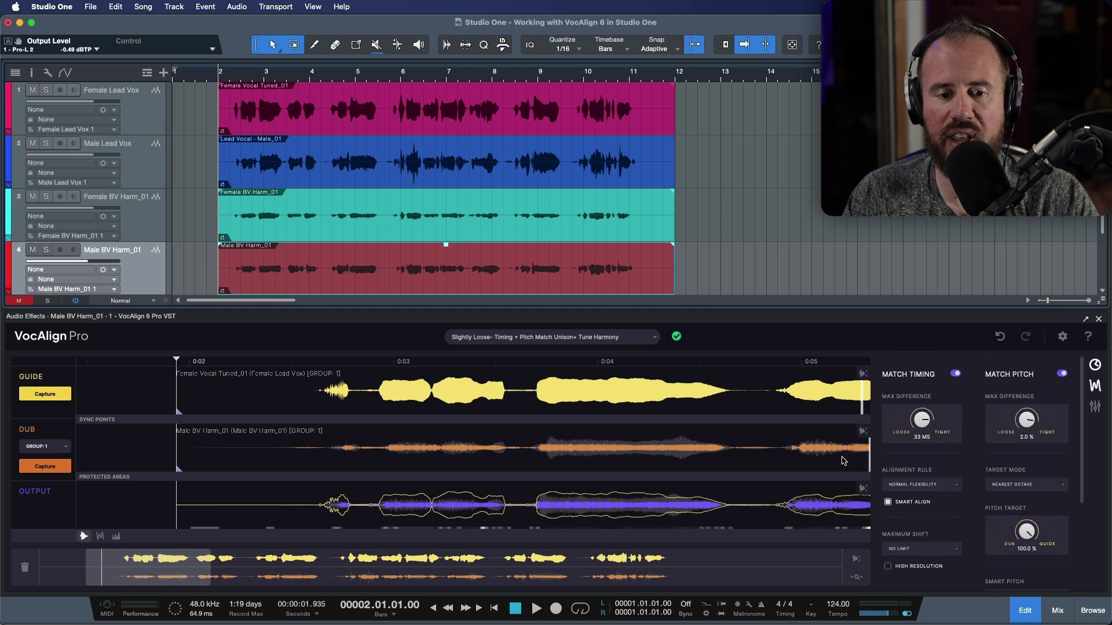
Step: Return to pitch curves on Male BV Harm_01 and compare Match Pitch off and on three times
click(116, 537)
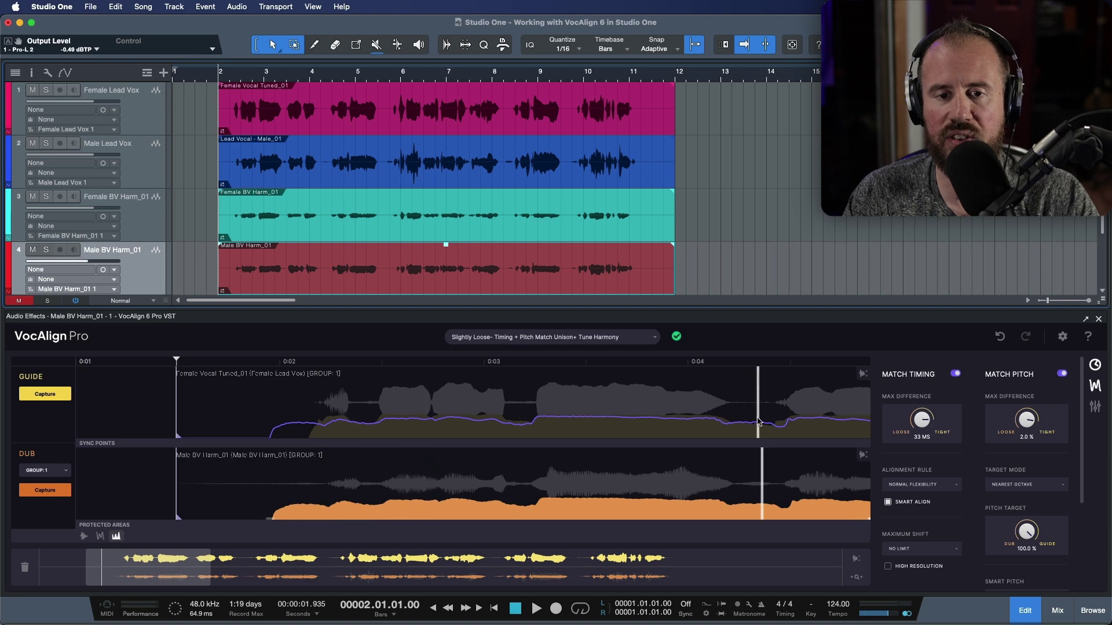
click(709, 231)
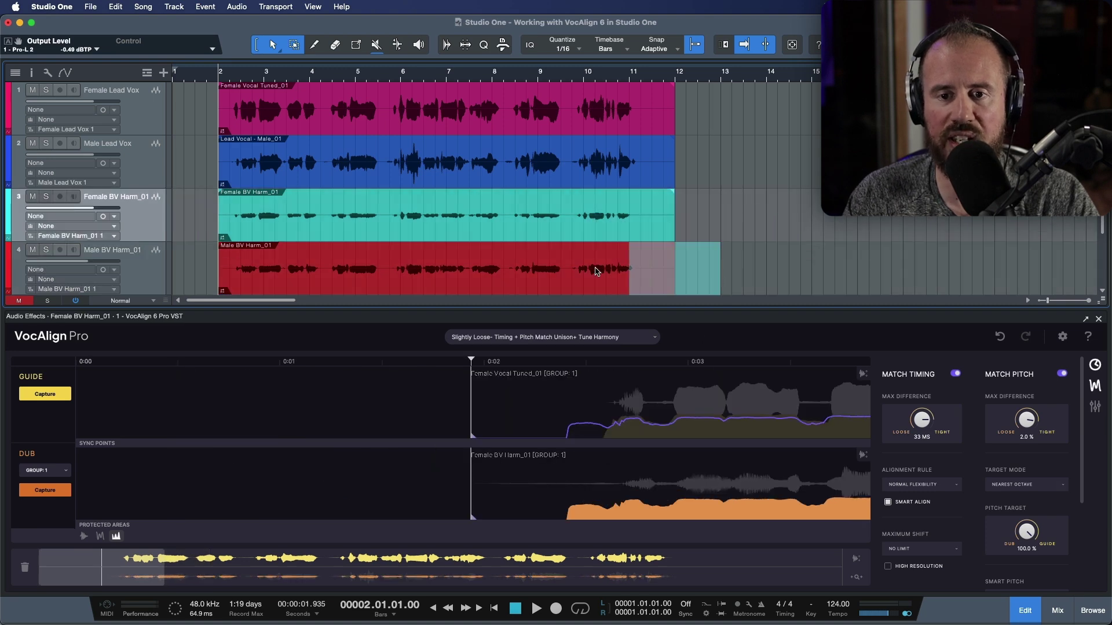
click(597, 271)
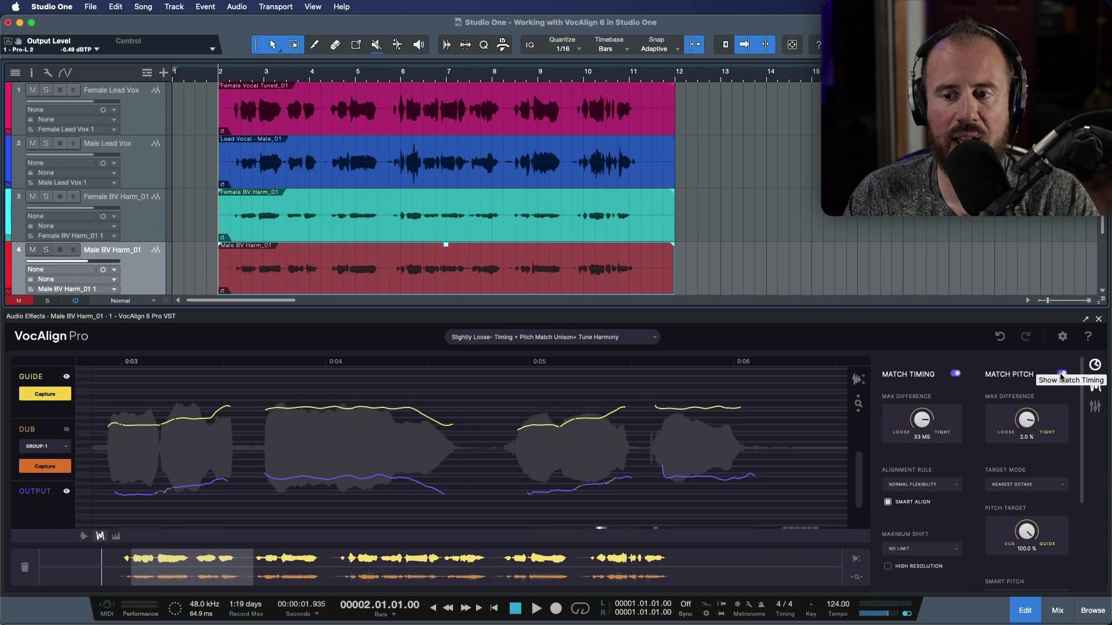
click(1061, 375)
click(1061, 374)
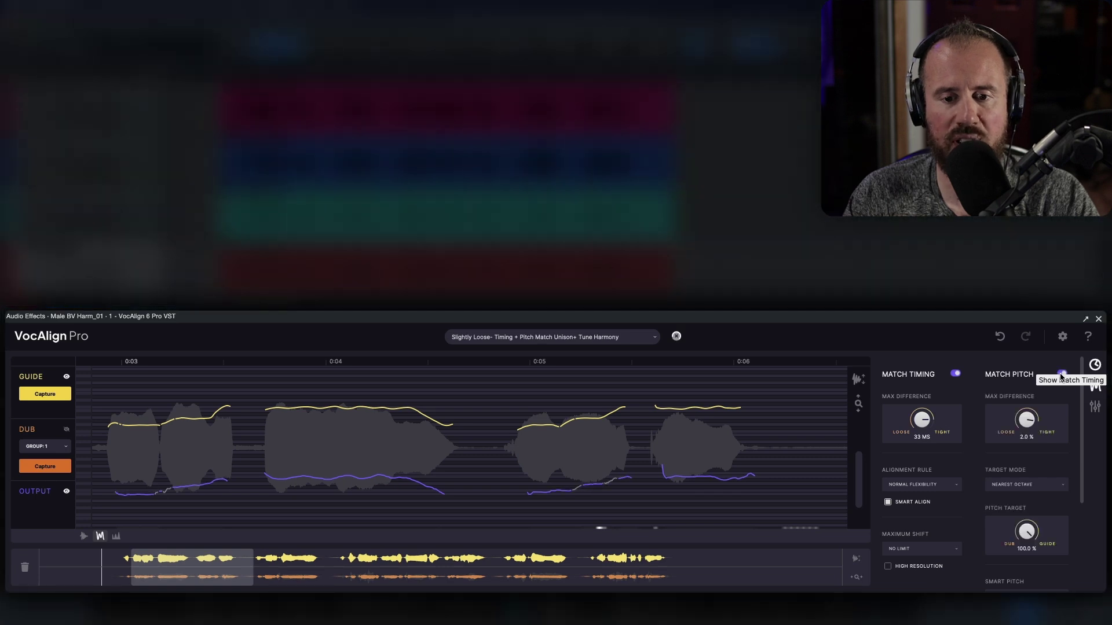
click(1061, 374)
click(1061, 374)
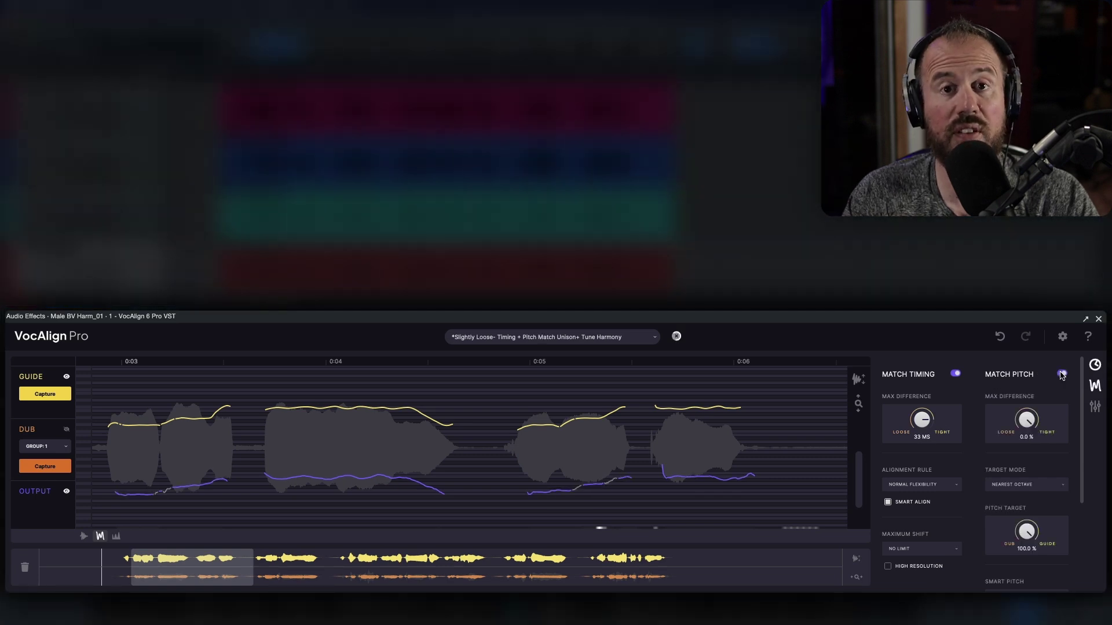
click(1062, 374)
click(1062, 374)
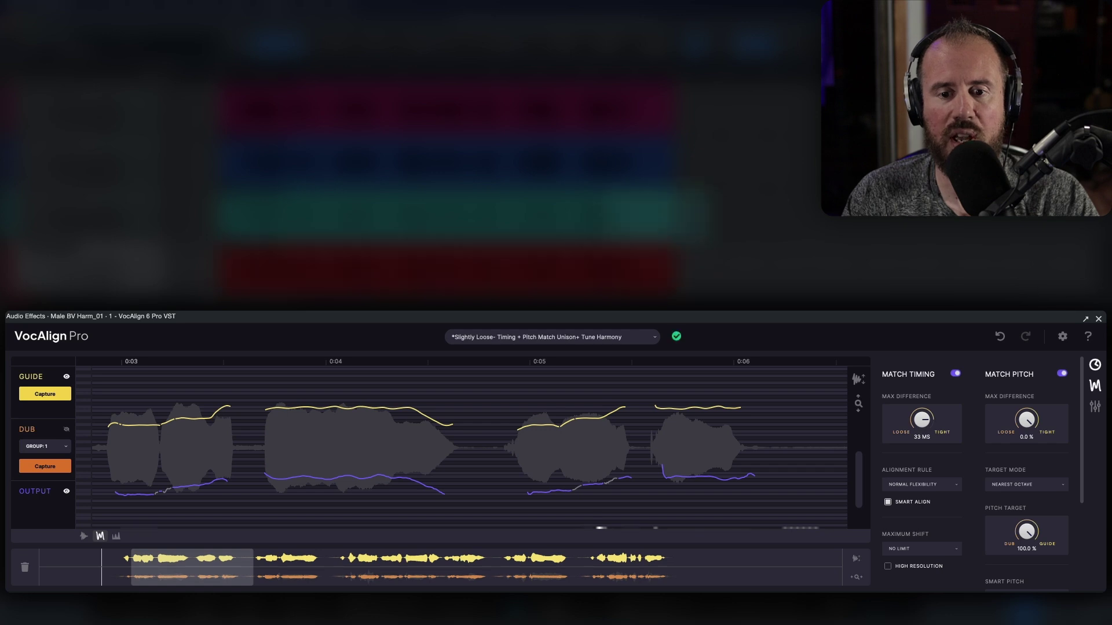
Step: Switch to the Female BV Harm_01 event and toggle Match Pitch off and on to reprocess it
key(Down)
scroll(630, 464, right, 10)
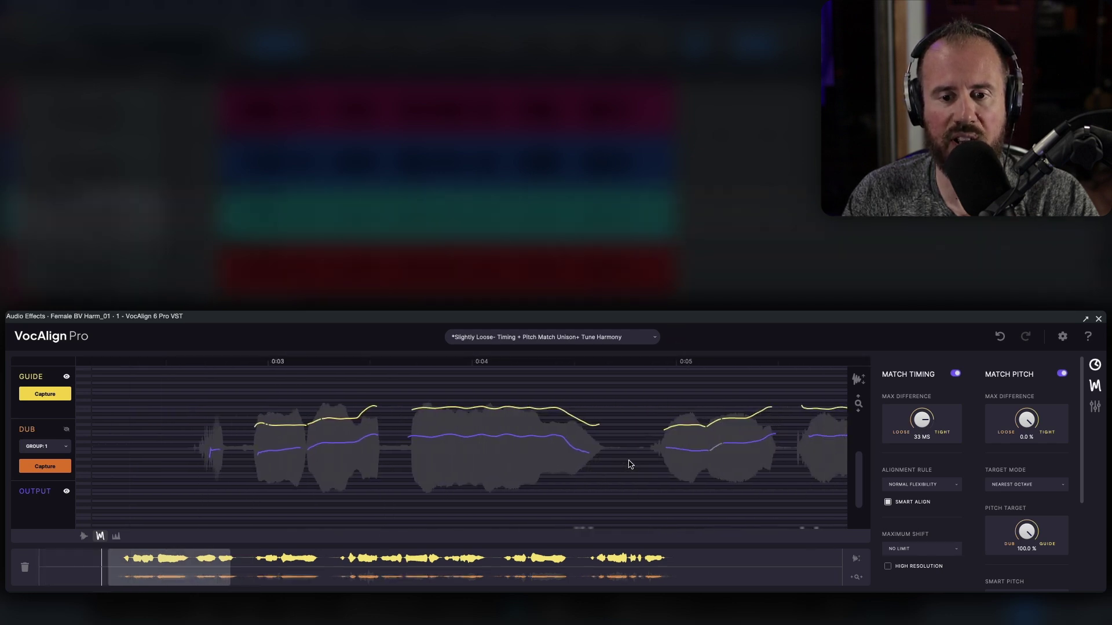
click(1062, 375)
click(1063, 375)
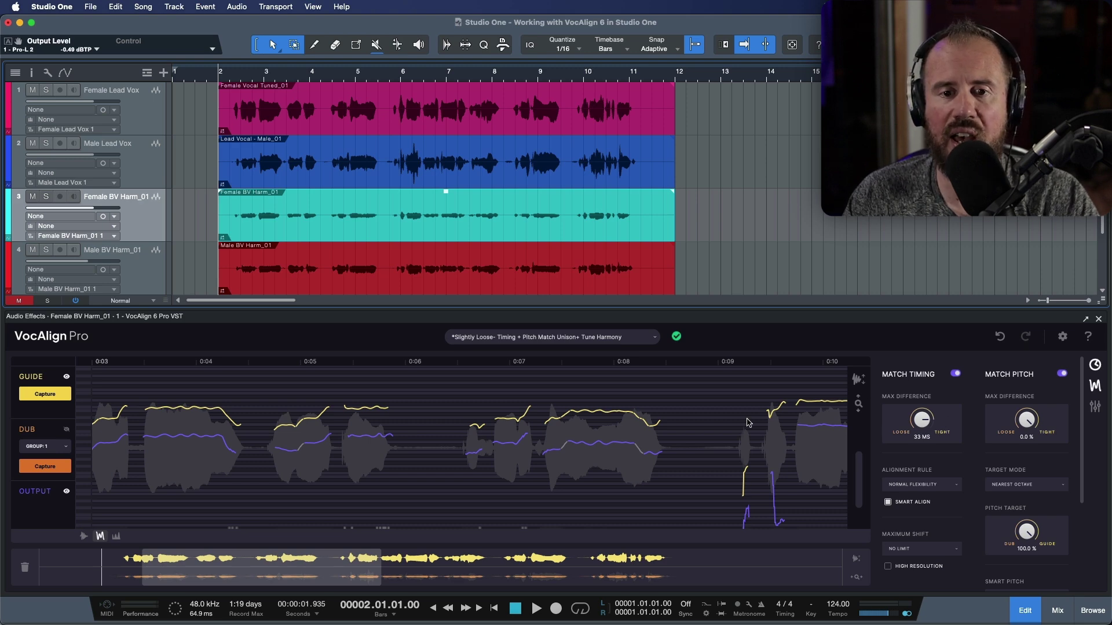
Step: Show harmony waveforms zoomed to 0:03–0:08, set timing max difference to 0 ms, and fit all tracks
click(84, 536)
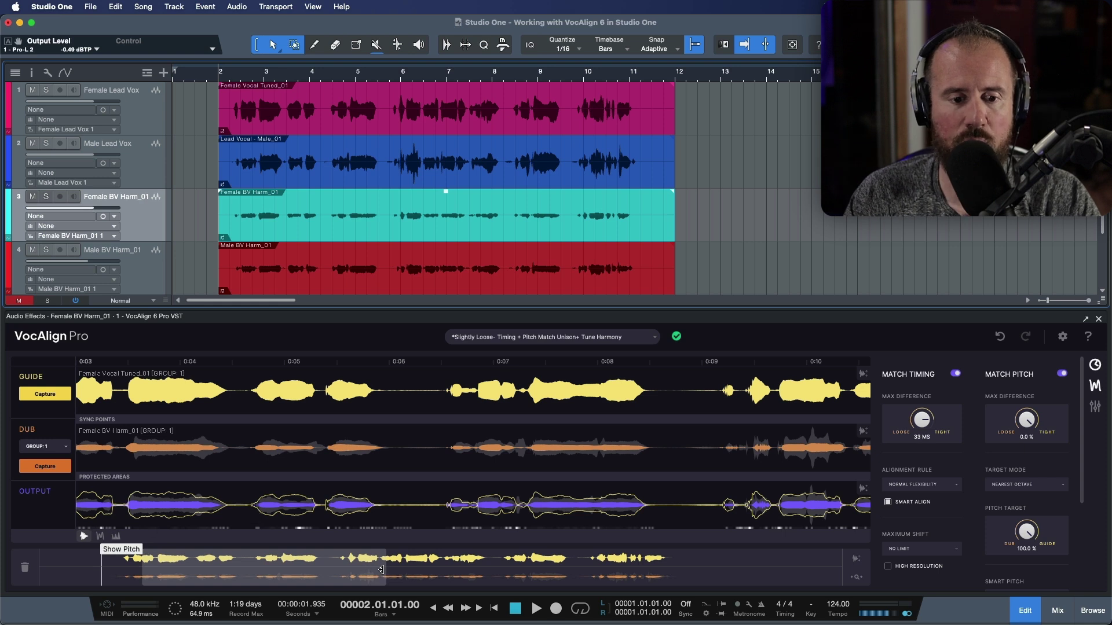
drag(382, 570, 314, 571)
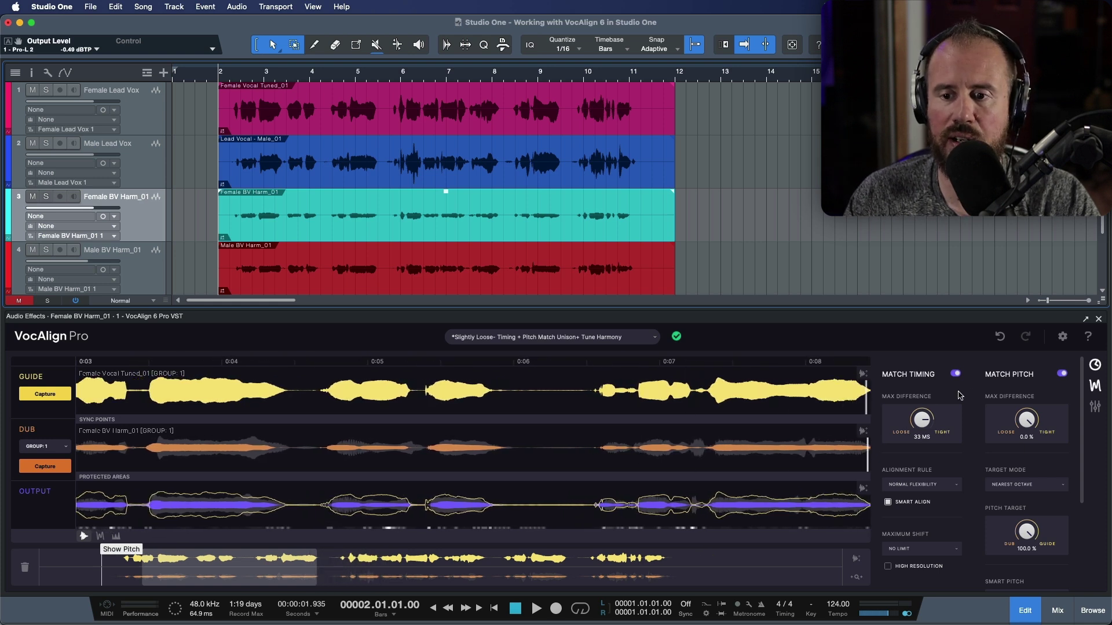
drag(921, 421, 980, 415)
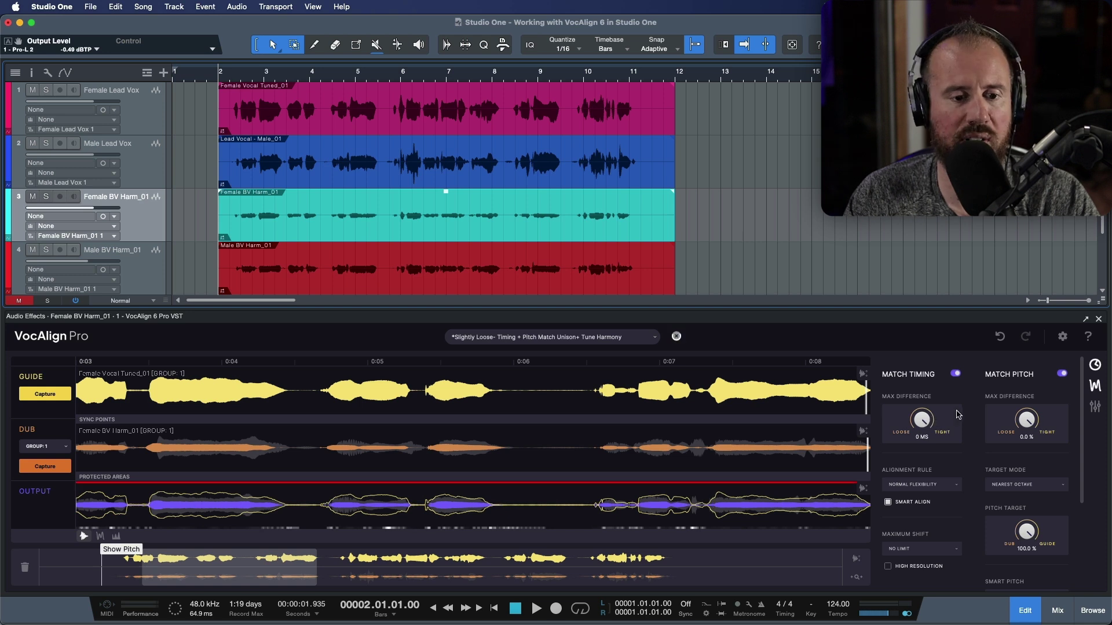
click(954, 374)
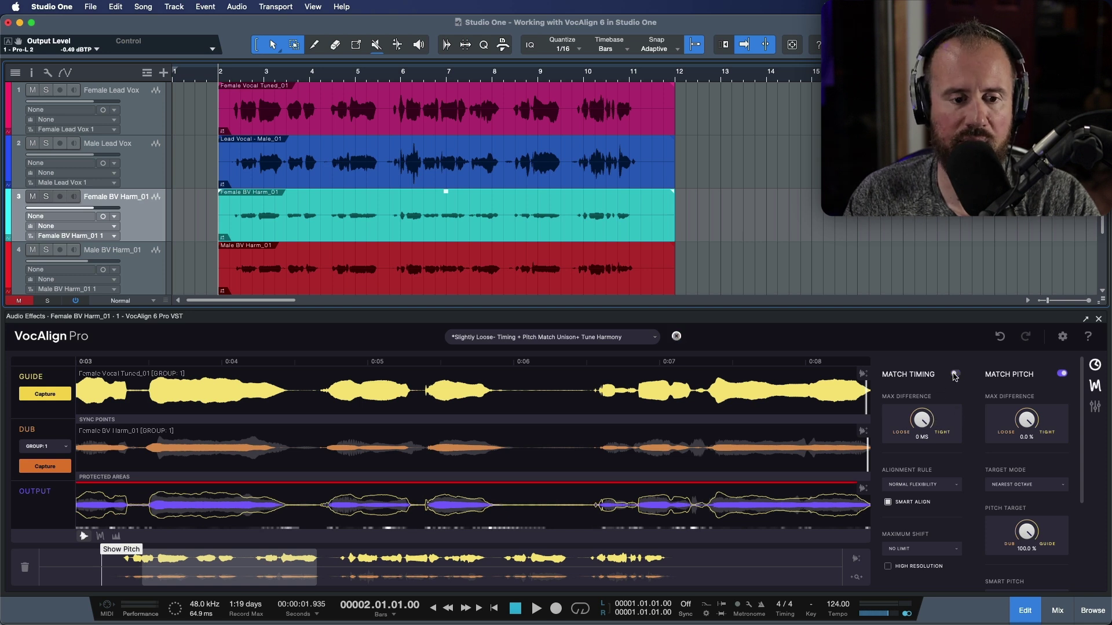
click(955, 374)
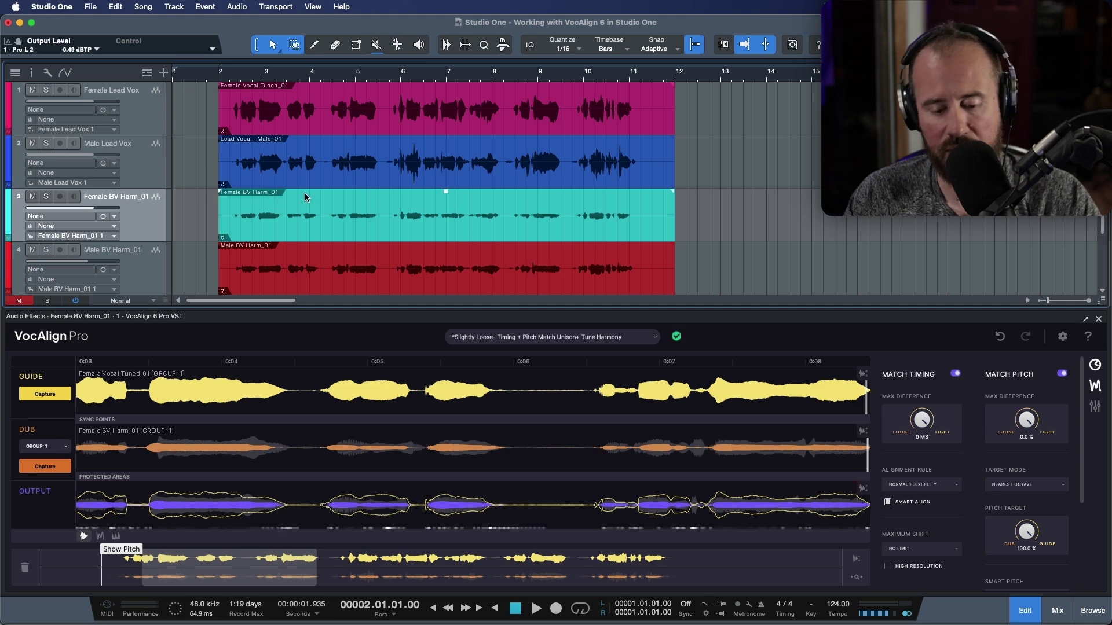
key(shift+w)
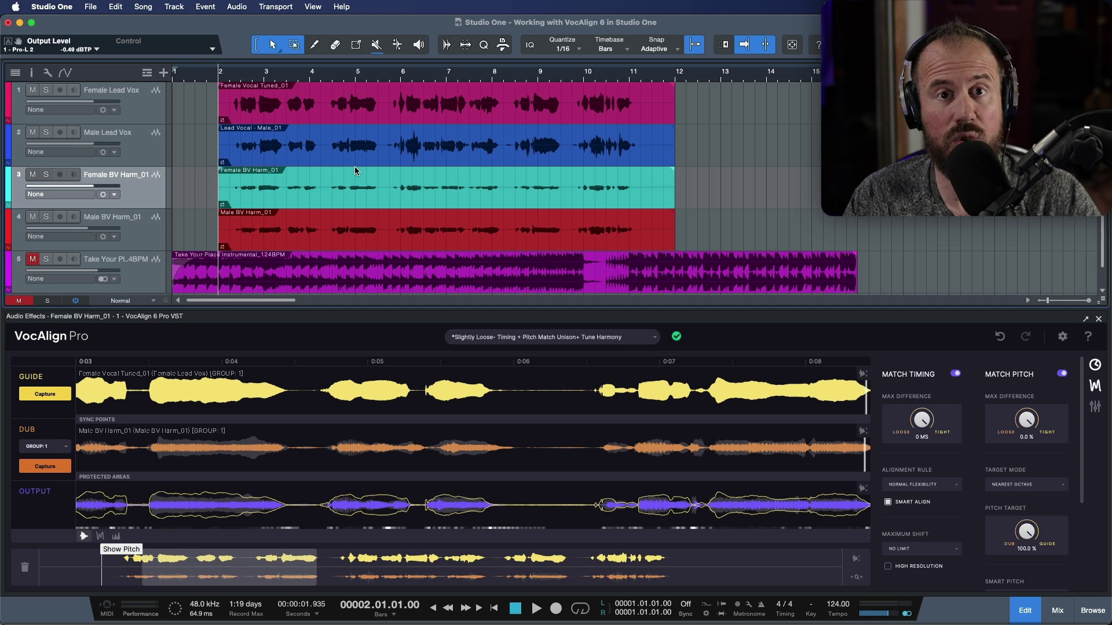
key(super+alt+p)
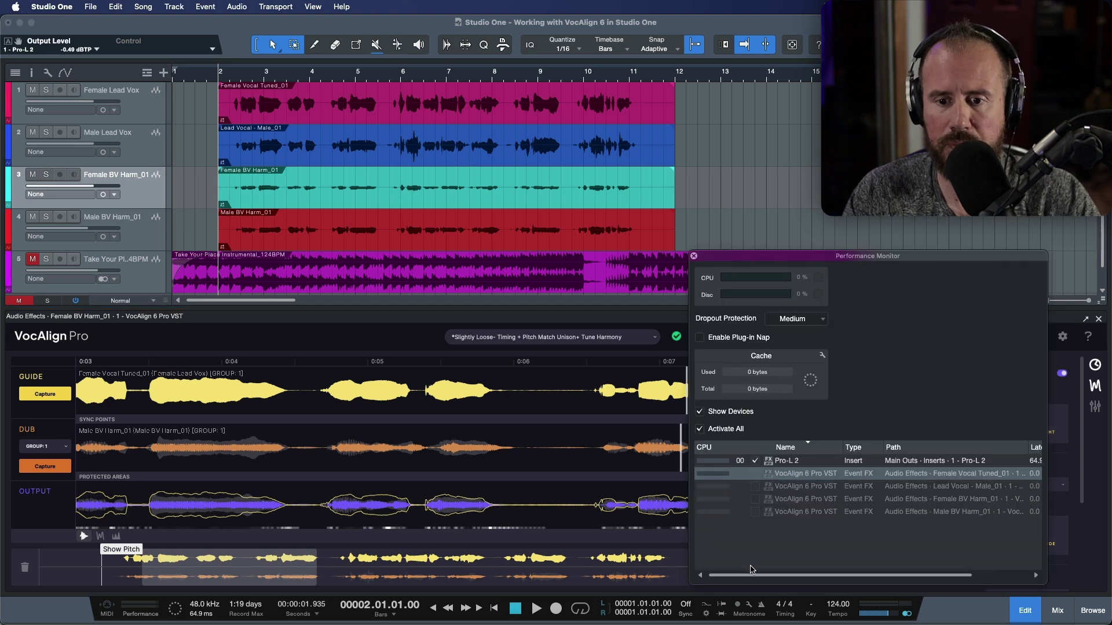
key(space)
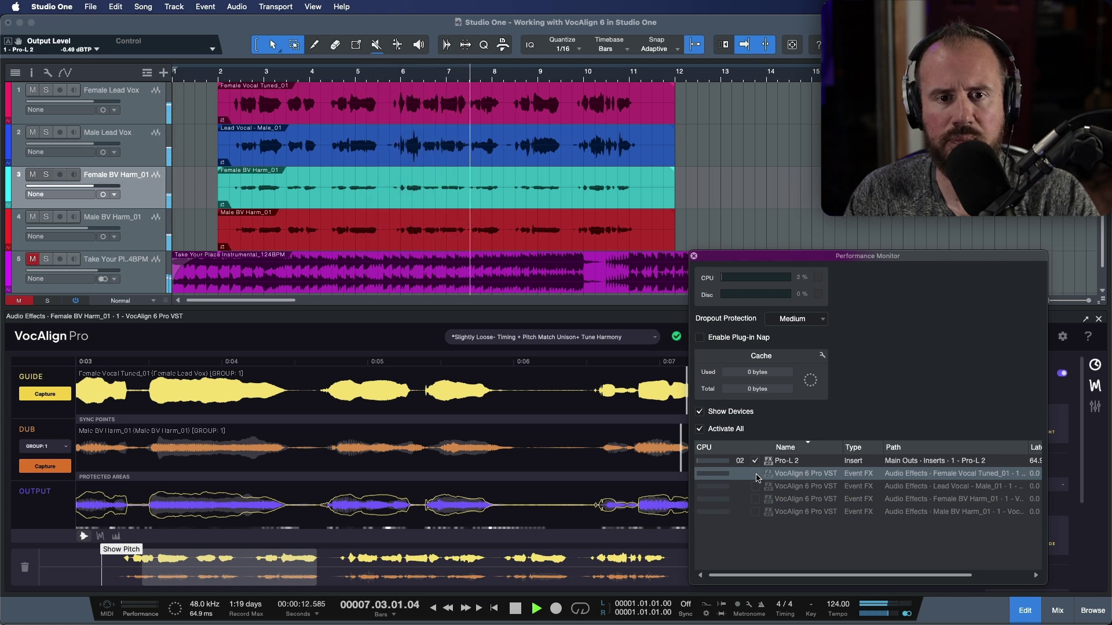
key(space)
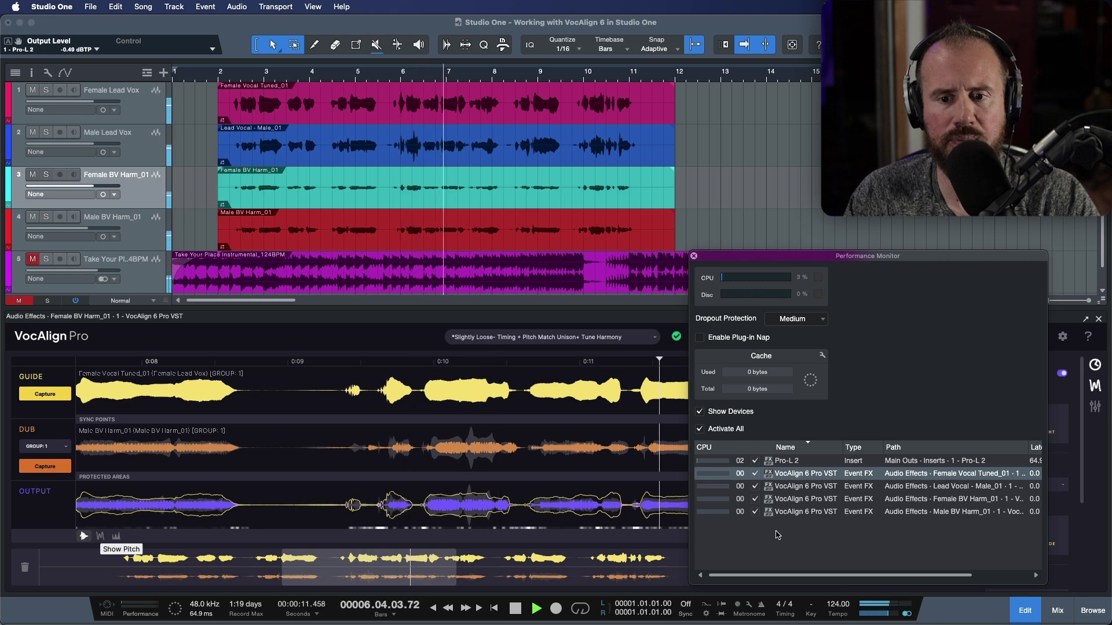
click(694, 256)
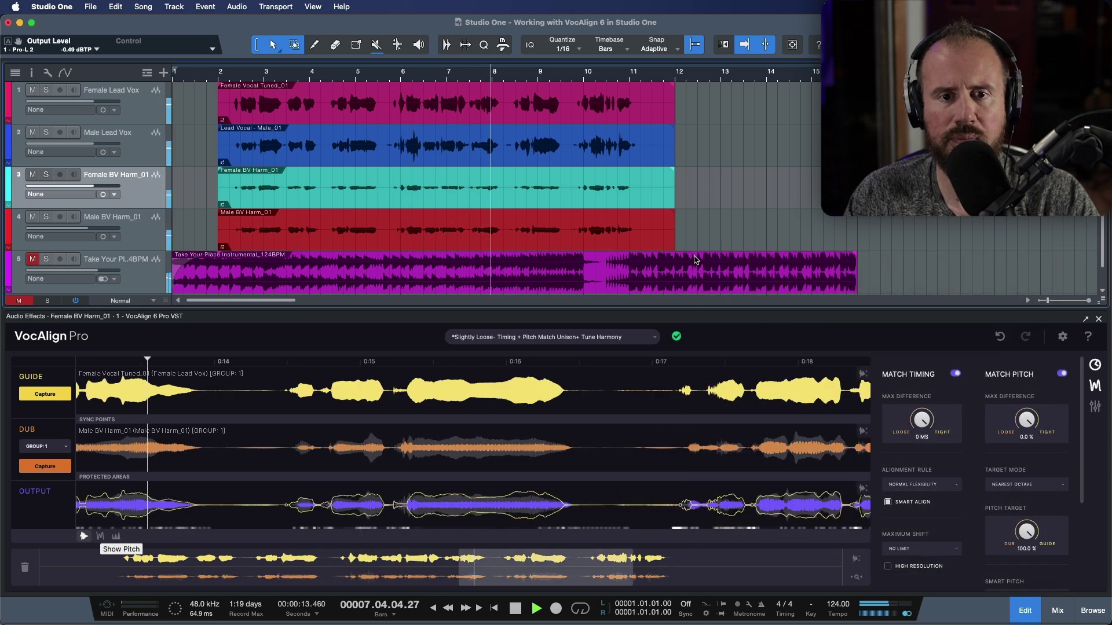
key(space)
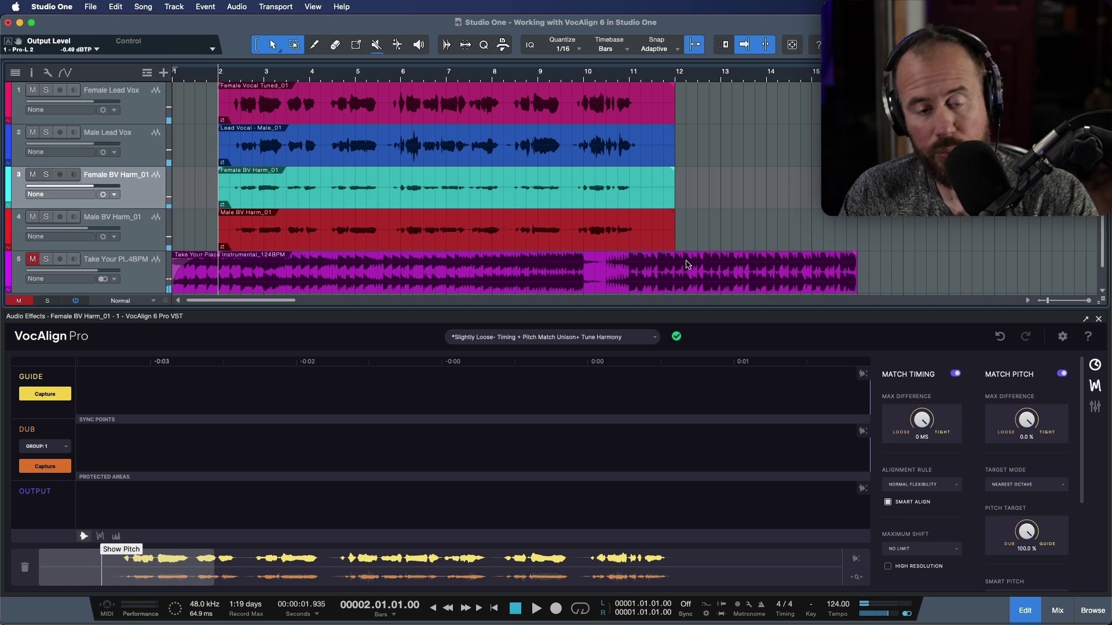
key(comma)
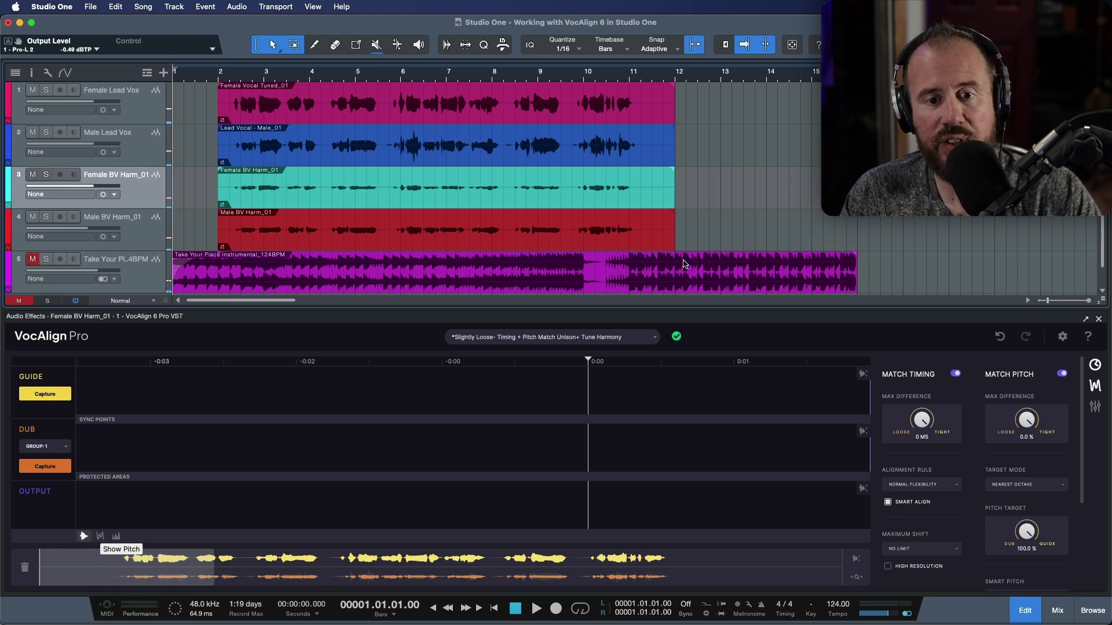
Step: Check the VocAlign instance on each vocal event, including in the Inspector
click(706, 121)
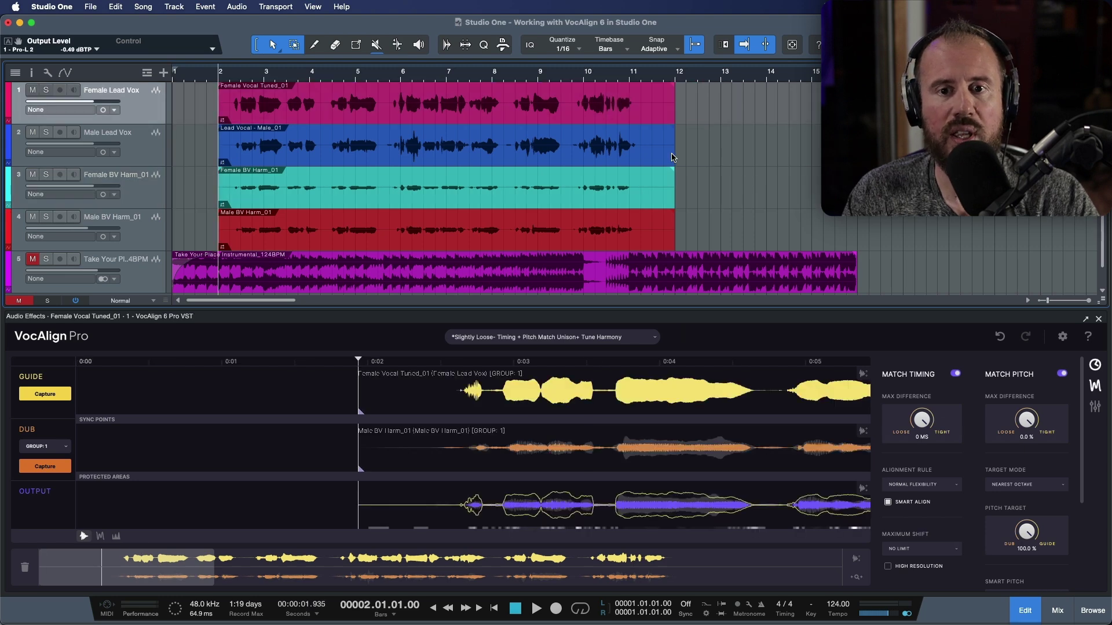
click(711, 161)
click(694, 181)
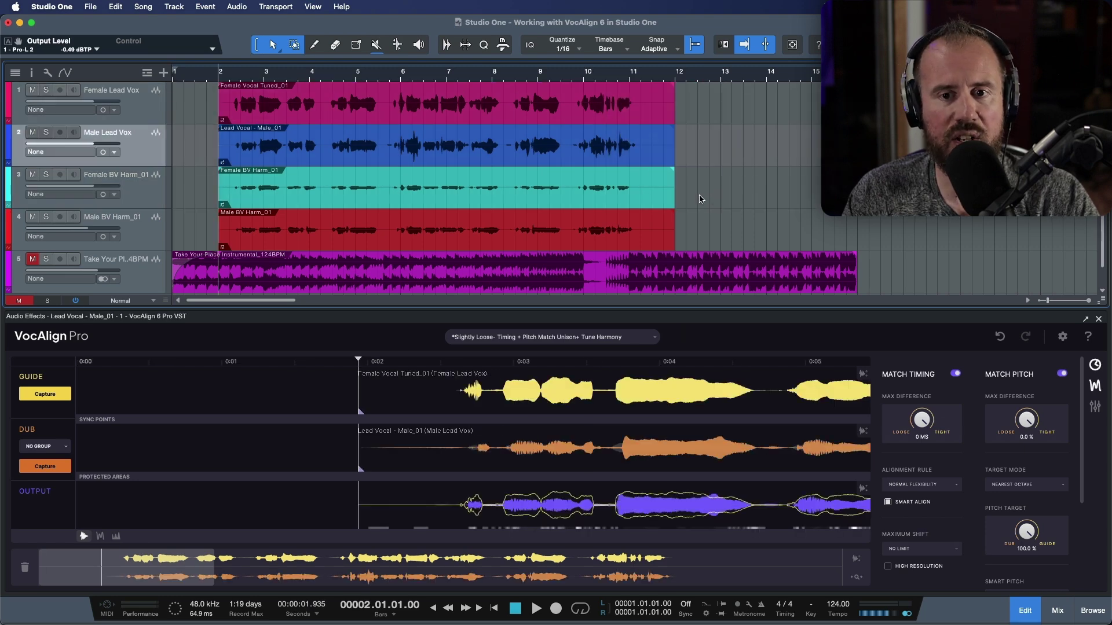
click(713, 237)
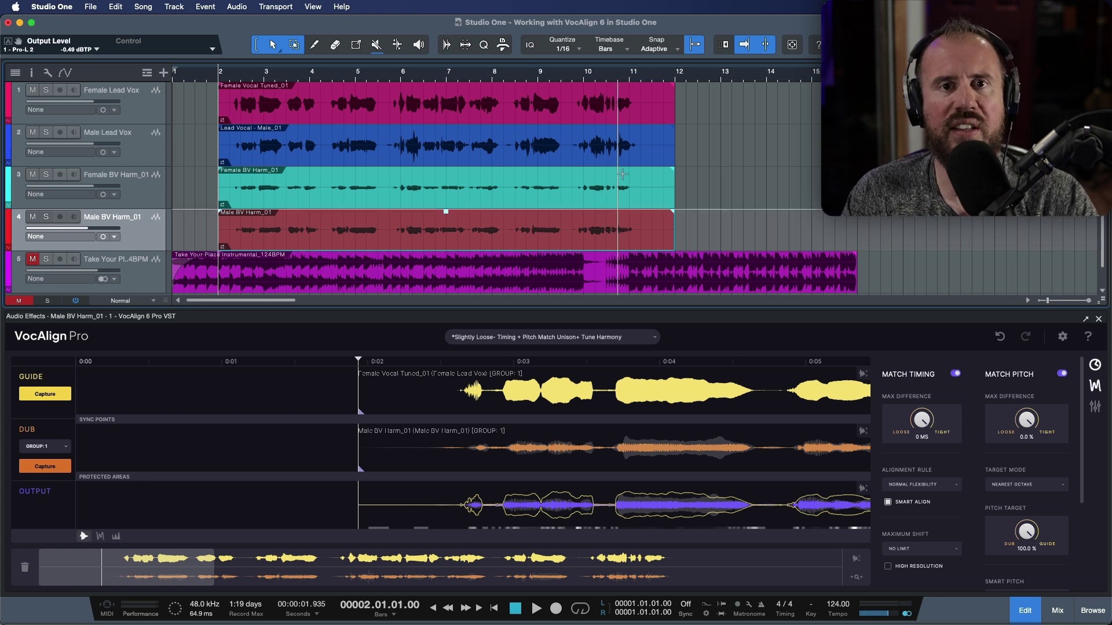
click(702, 118)
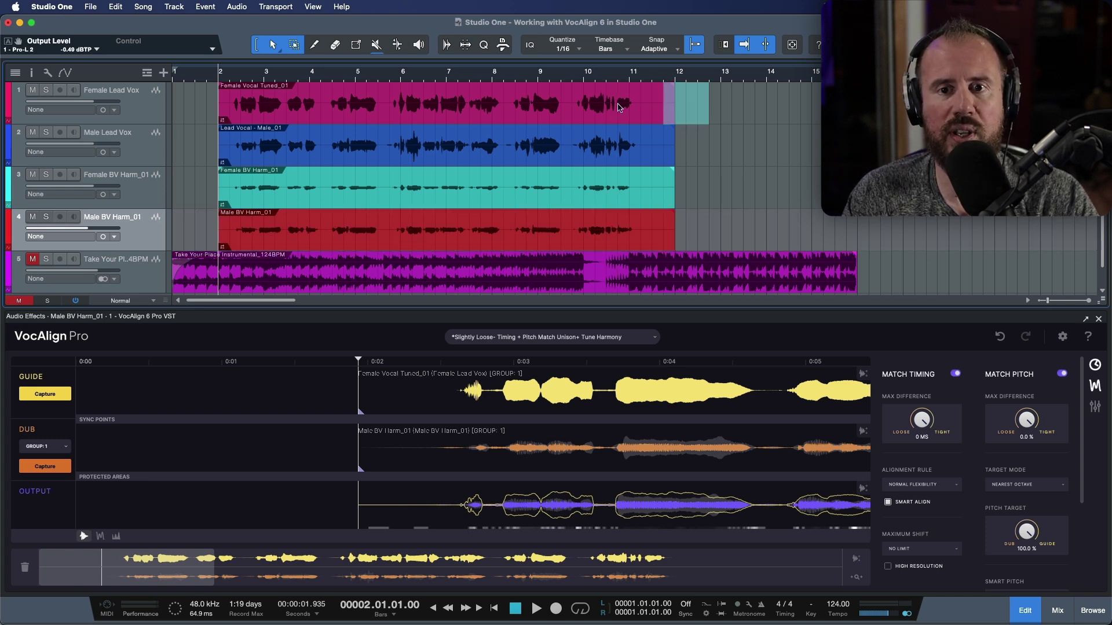
click(393, 88)
click(31, 73)
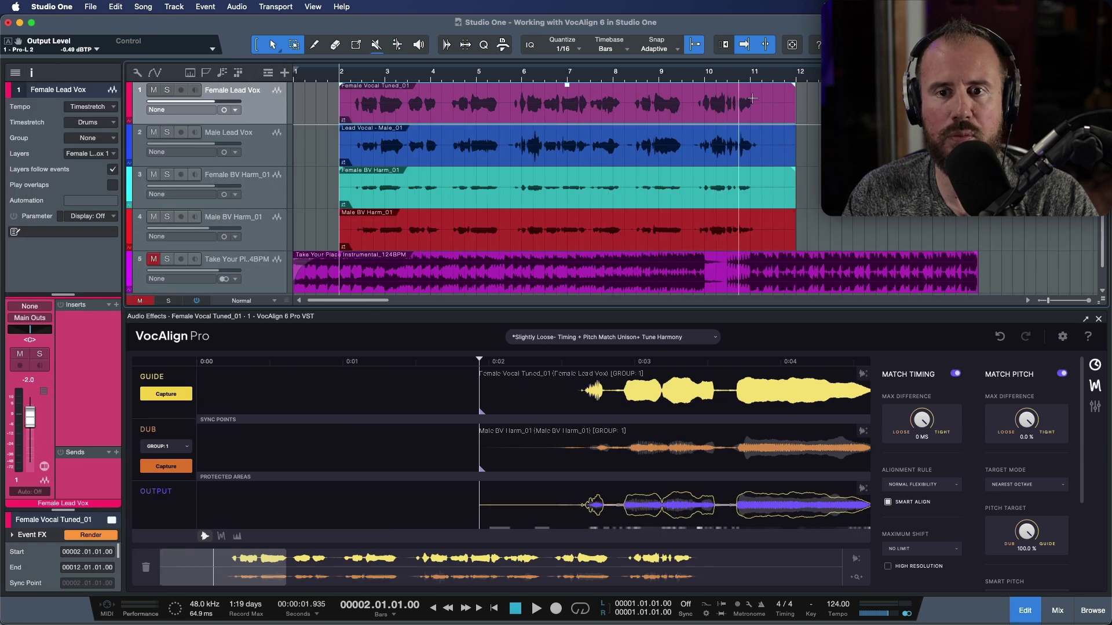
click(683, 232)
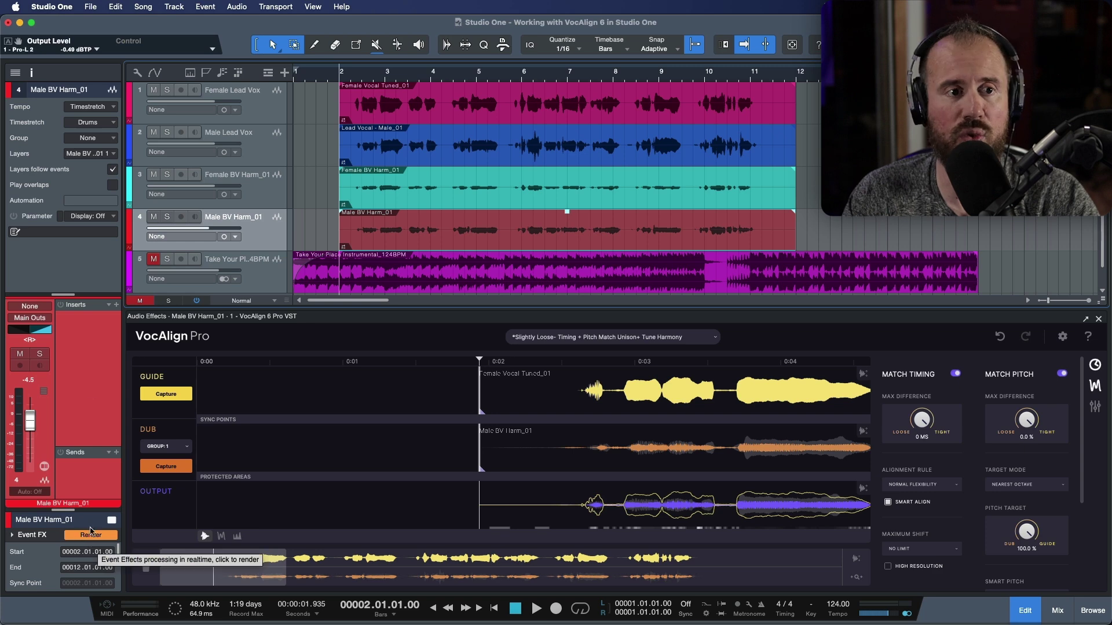
Step: Select all four vocal events and render their event FX into the audio
click(31, 73)
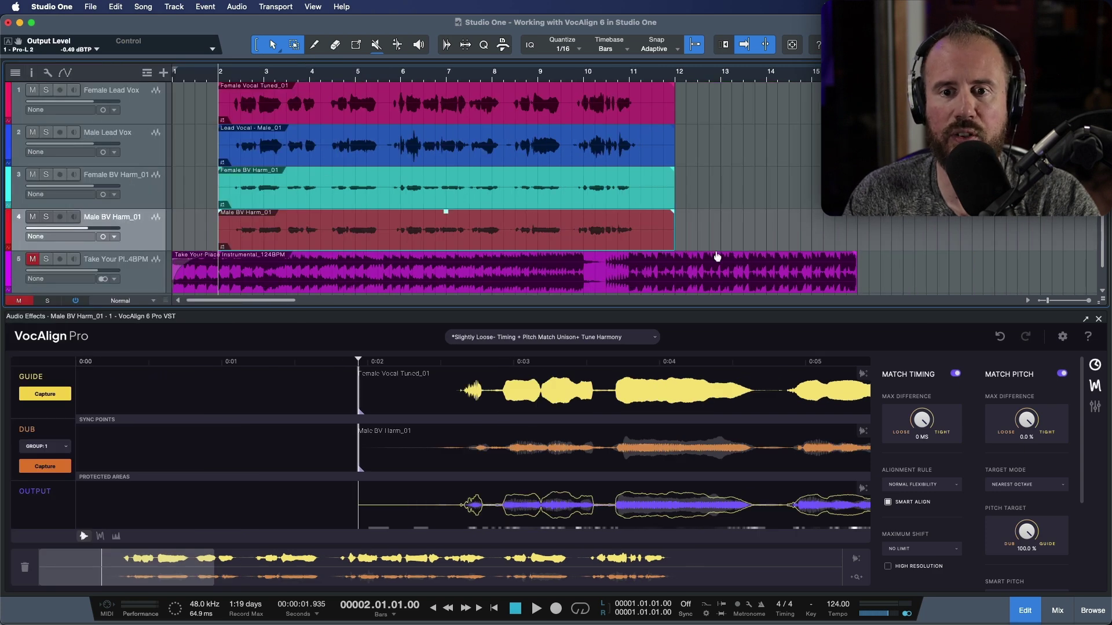
drag(718, 253, 342, 113)
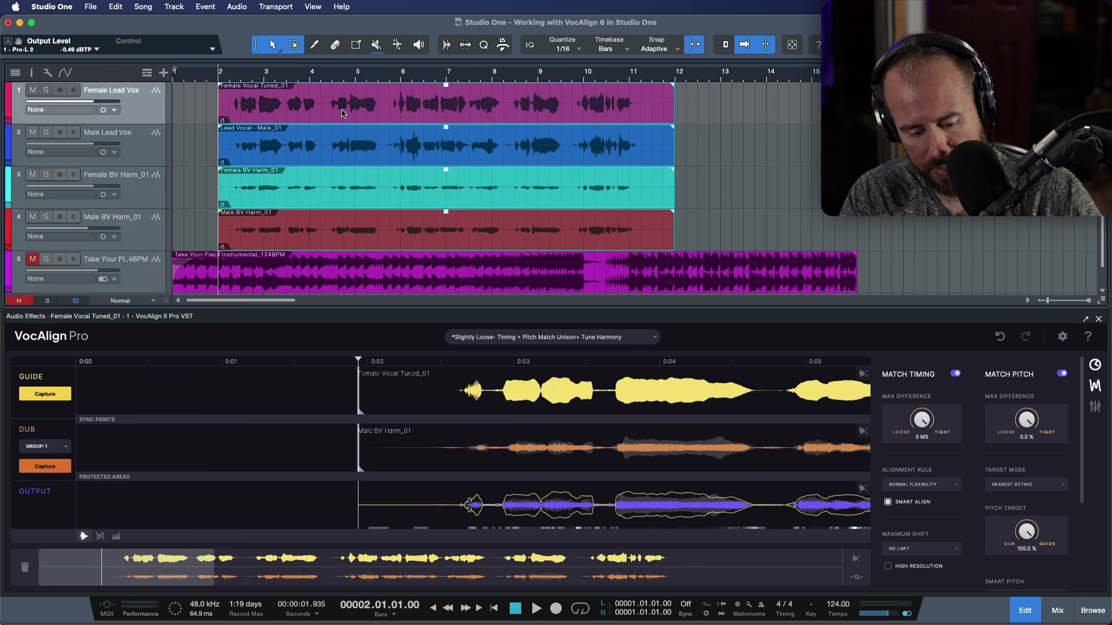
key(super+b)
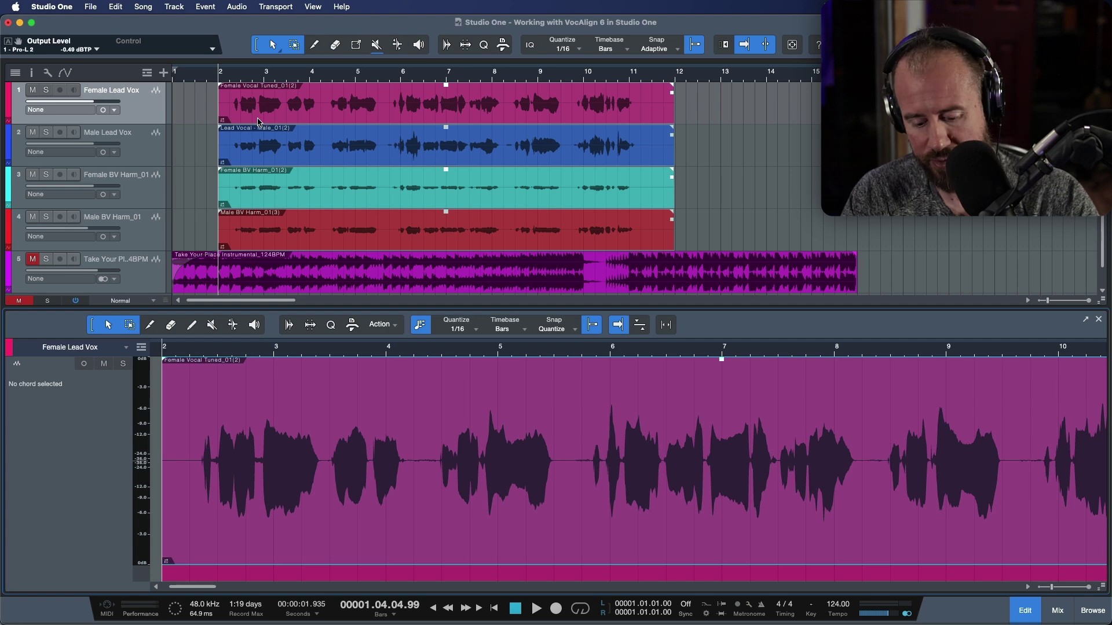
Step: From the song start, unmute the instrumental track and play back the rendered vocals
key(comma)
key(shift+m)
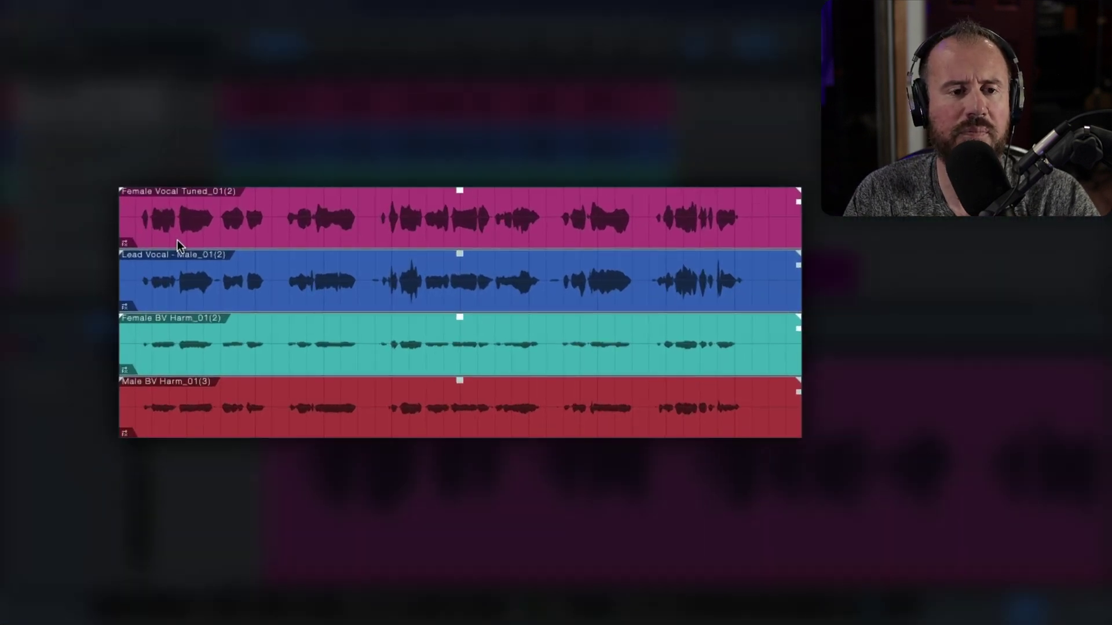
key(space)
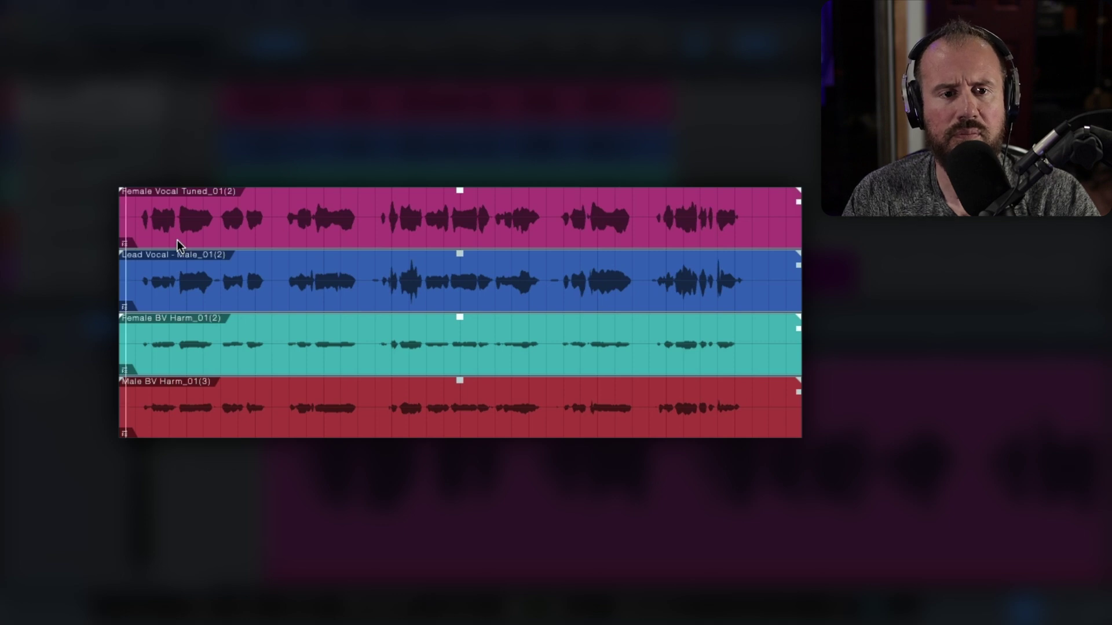